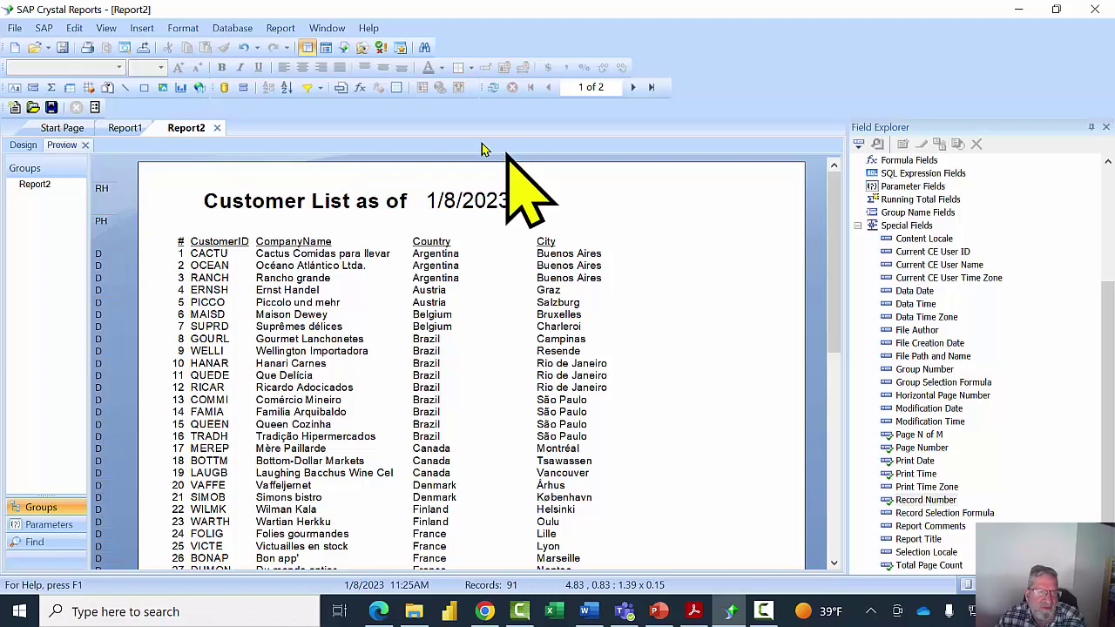
Group the customer list report by the Customers.Country field in ascending order.
click(280, 29)
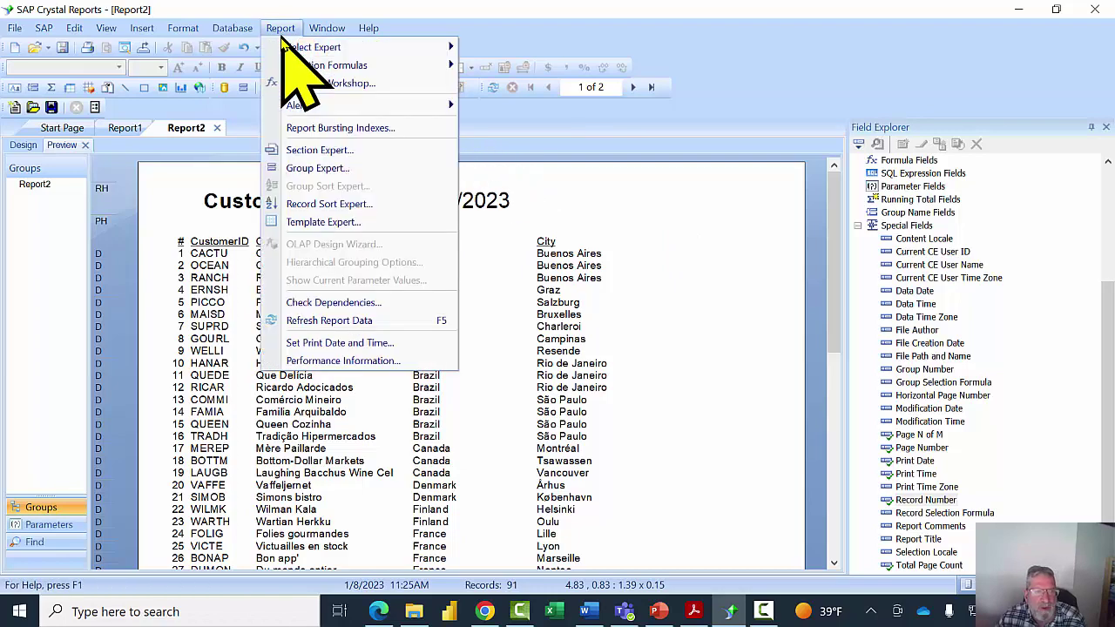
click(353, 170)
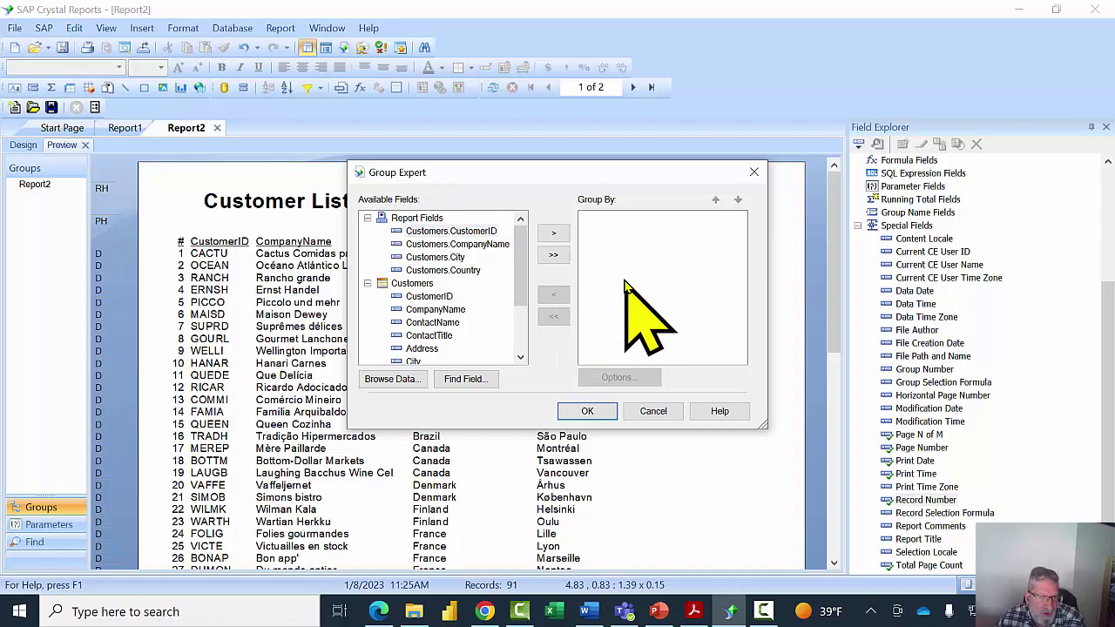
double_click(433, 271)
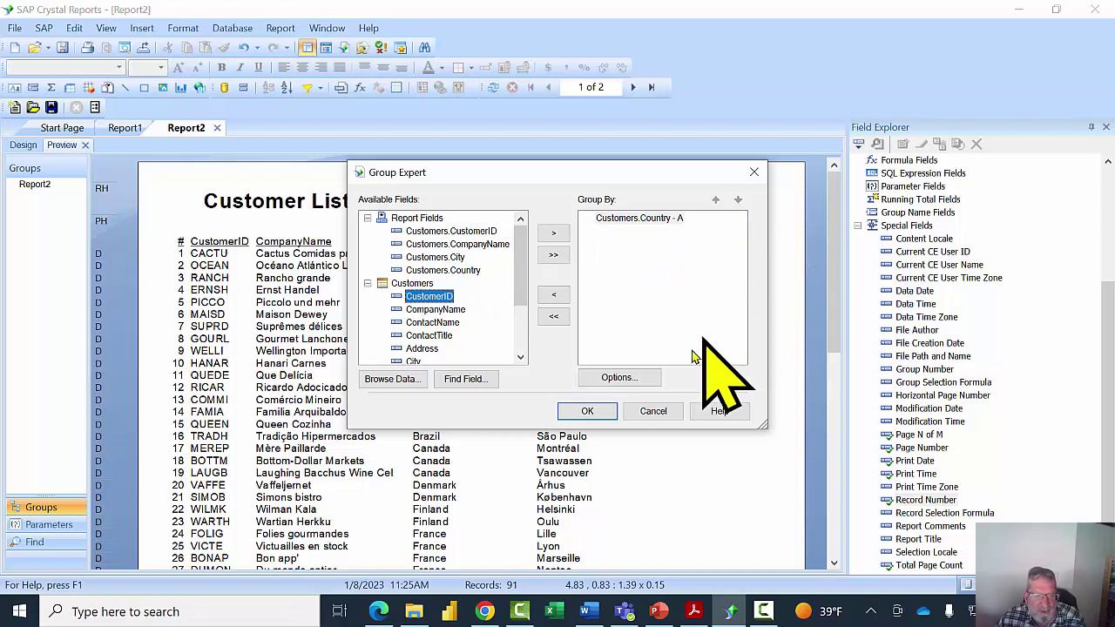
click(567, 415)
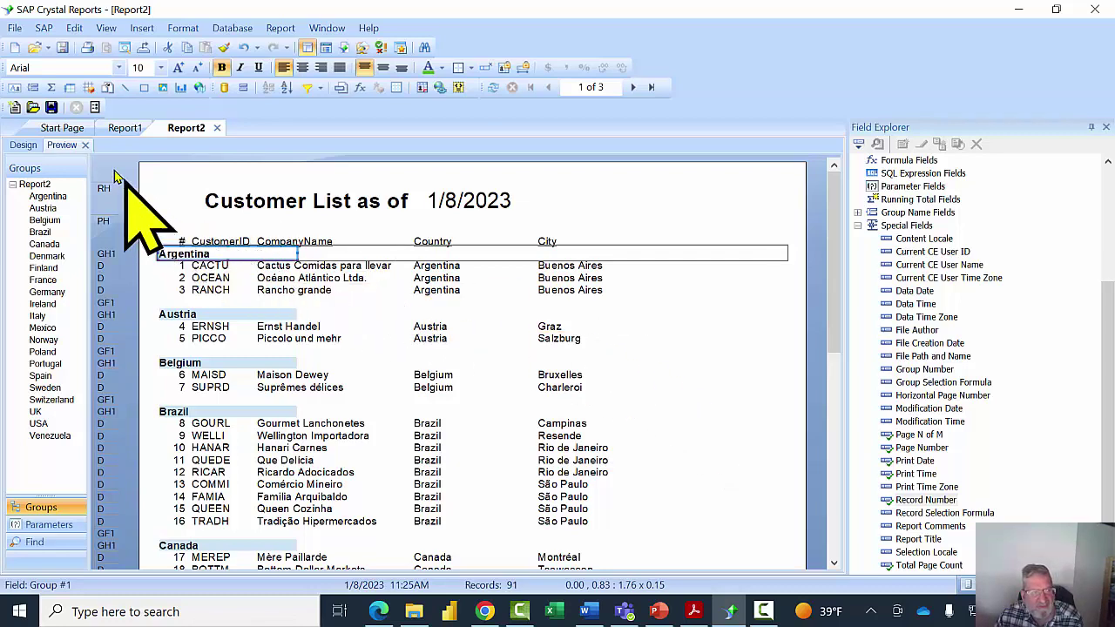
Examine the new country group header and footer sections in the report design, and return to the preview.
click(20, 145)
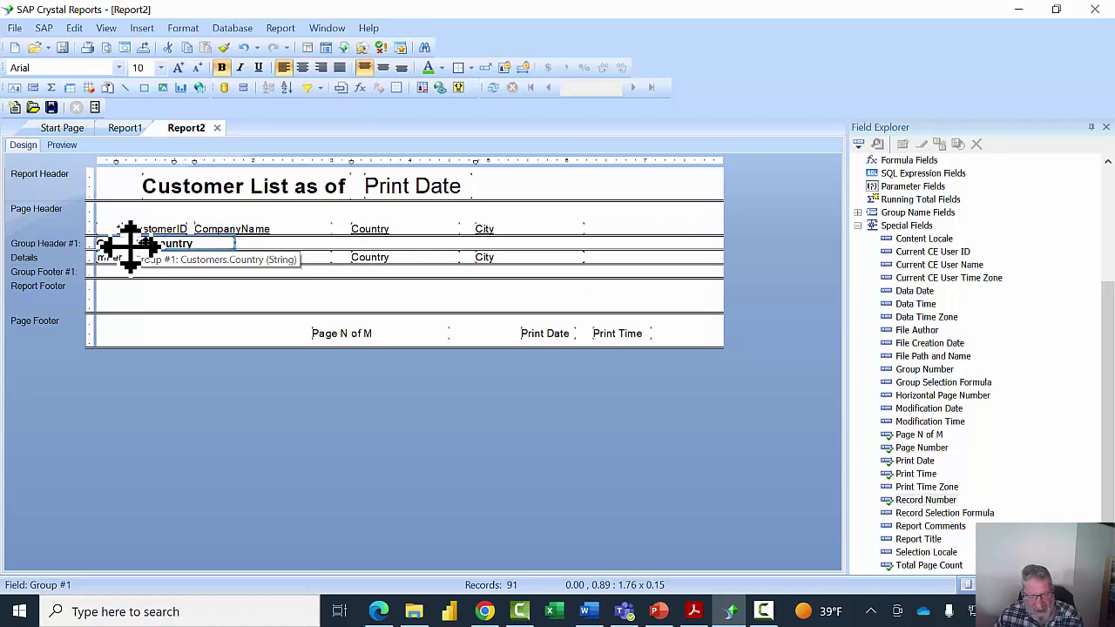
drag(131, 244, 172, 243)
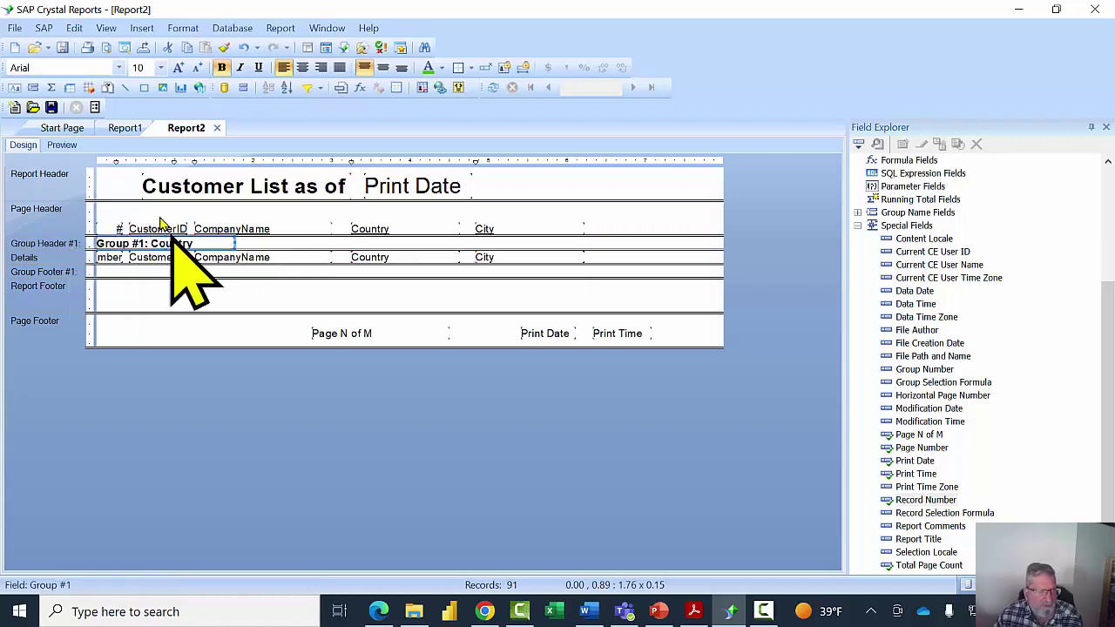
click(62, 146)
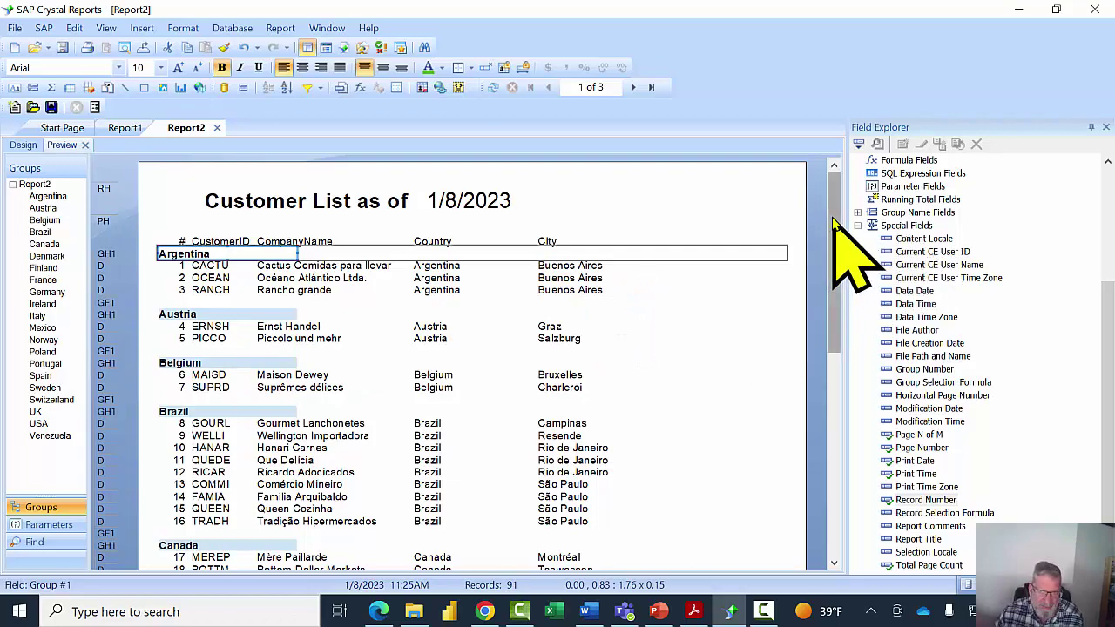
drag(833, 220, 833, 188)
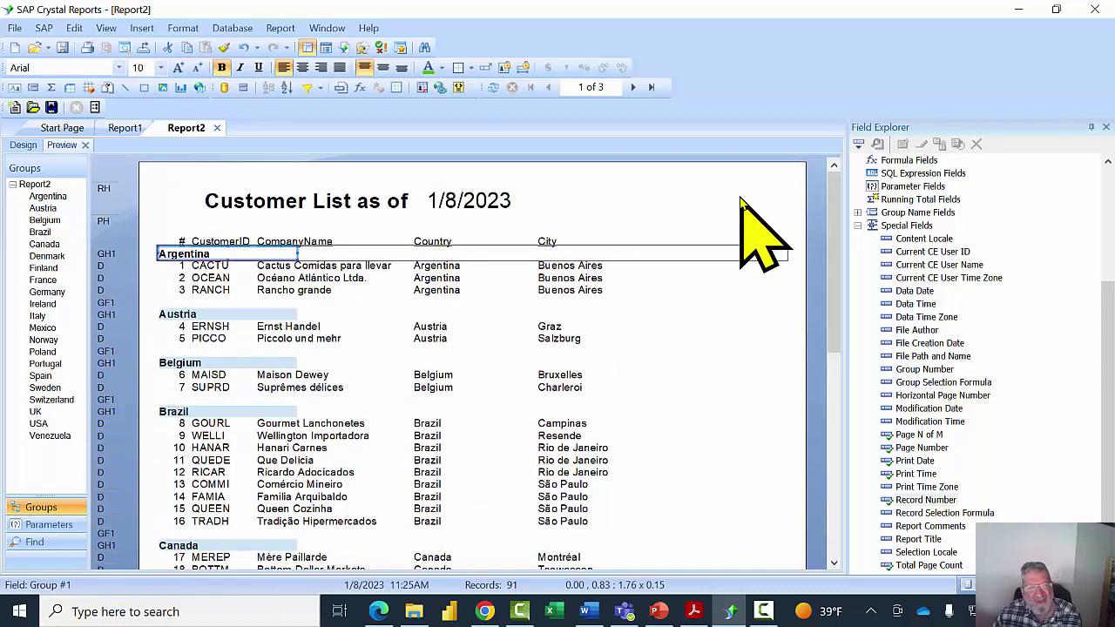
Delete the Country column from the detail rows and move the City column into its place beside CompanyName.
click(427, 277)
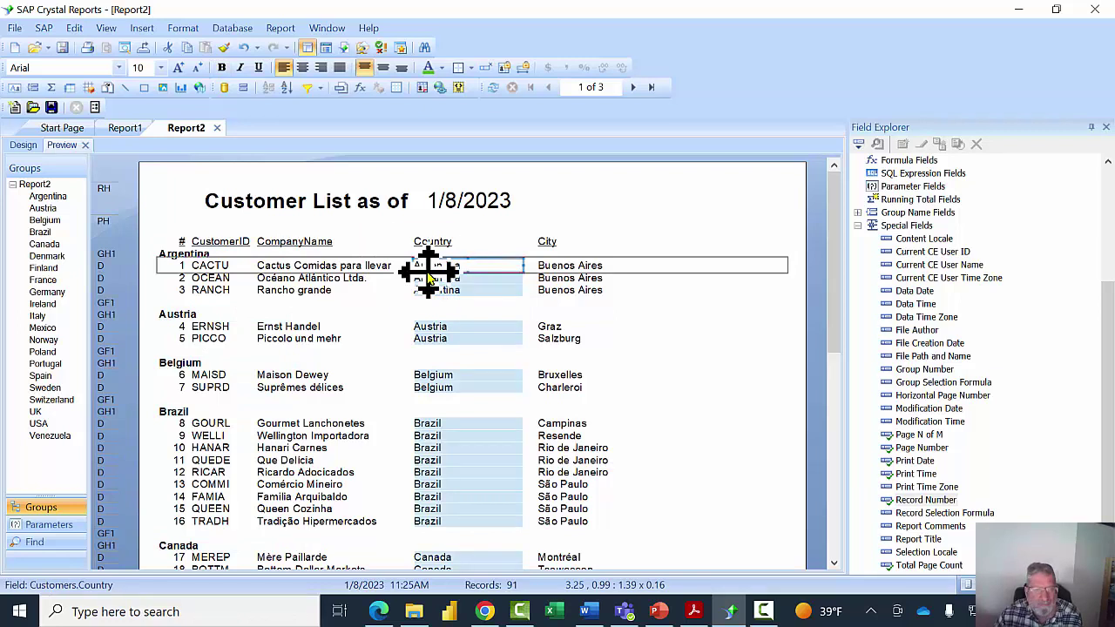
key(Delete)
click(545, 265)
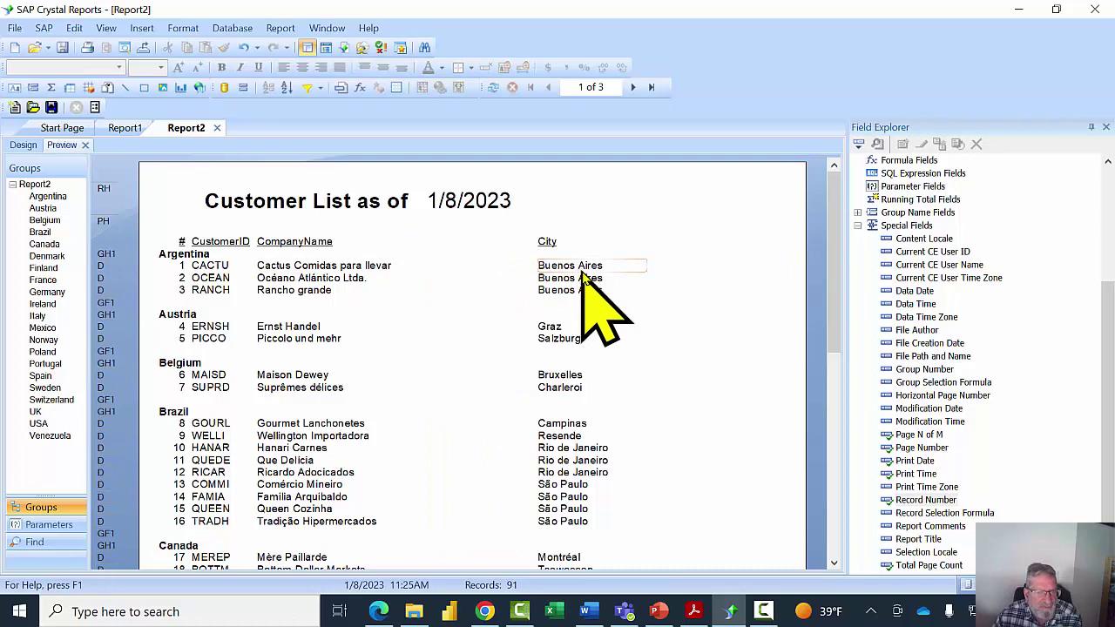
drag(544, 266, 461, 268)
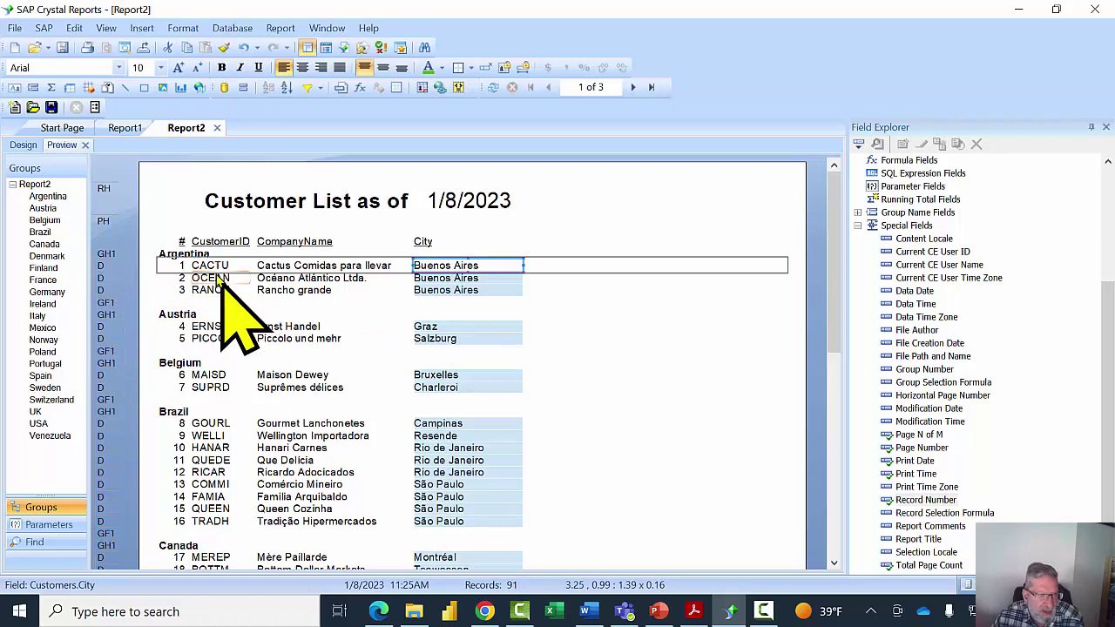
click(619, 202)
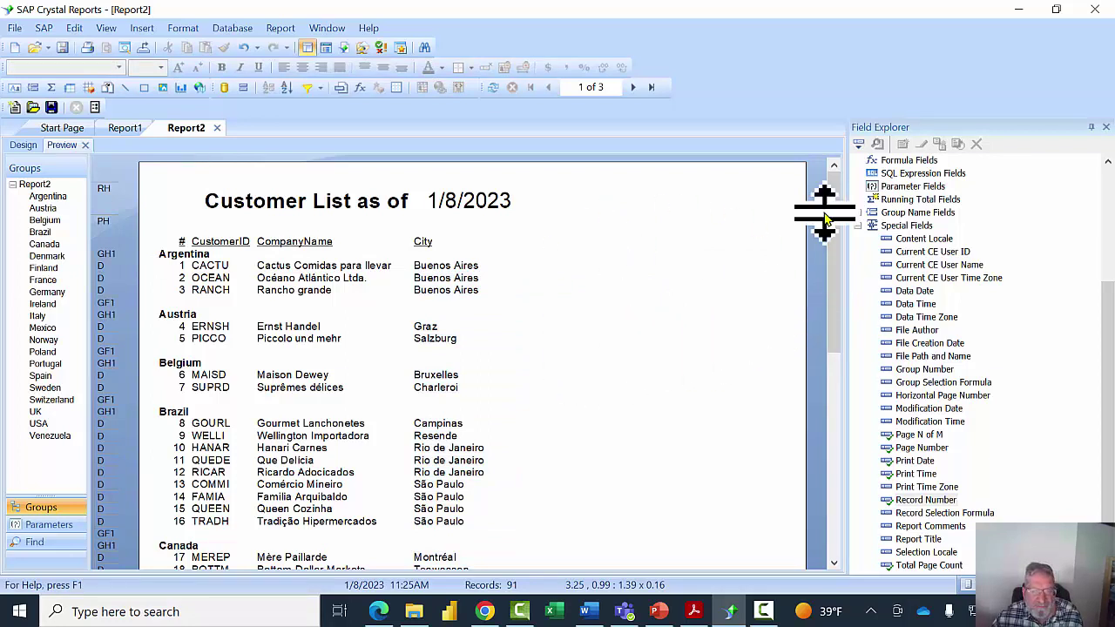
Look through all pages of the grouped report to check how the country groups break across pages.
scroll(831, 202, down, 1)
drag(832, 202, 829, 419)
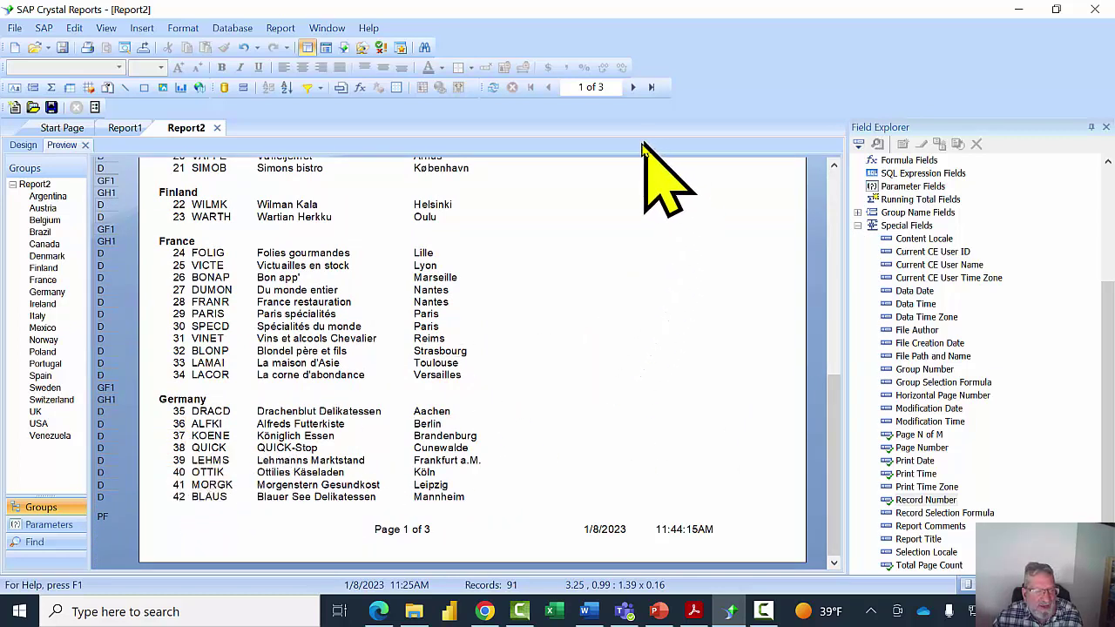
drag(834, 379, 828, 206)
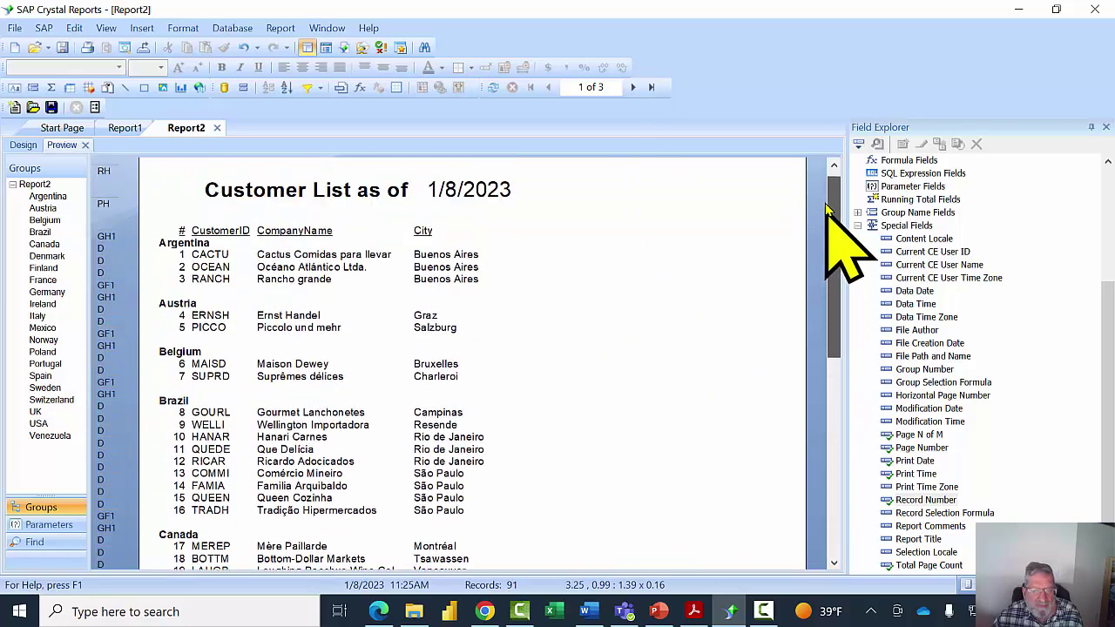
click(633, 87)
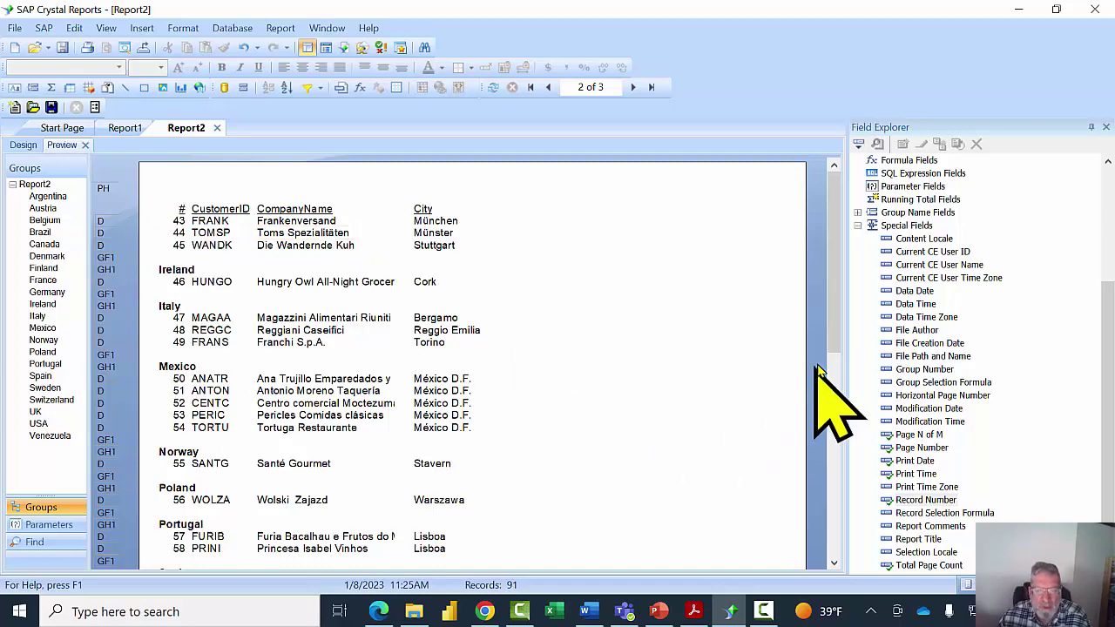
drag(831, 342, 834, 556)
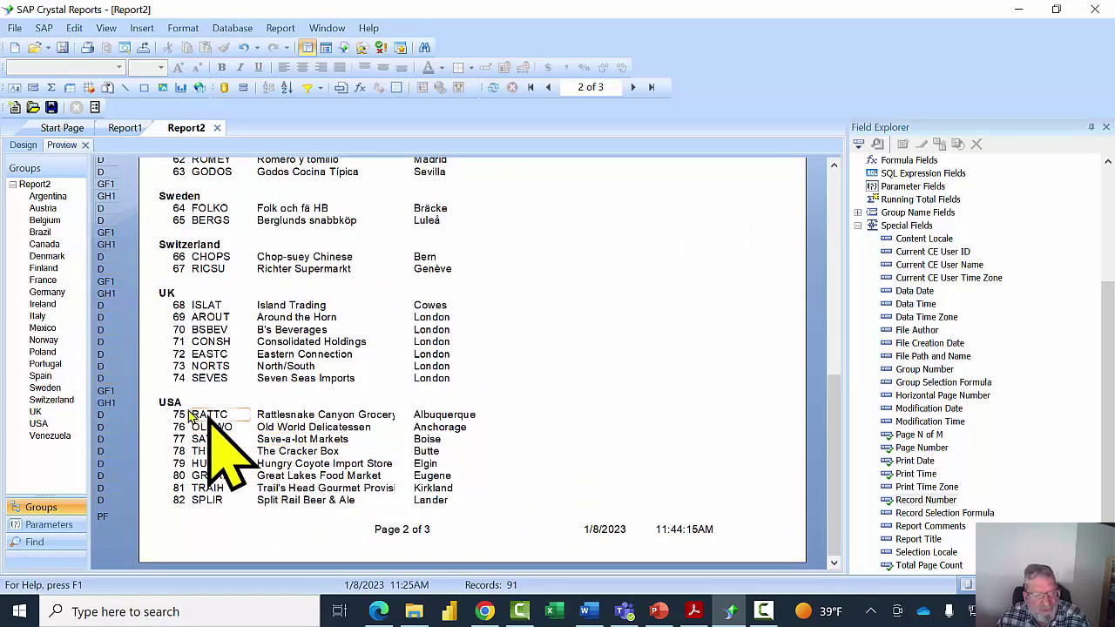
click(633, 88)
drag(839, 398, 859, 199)
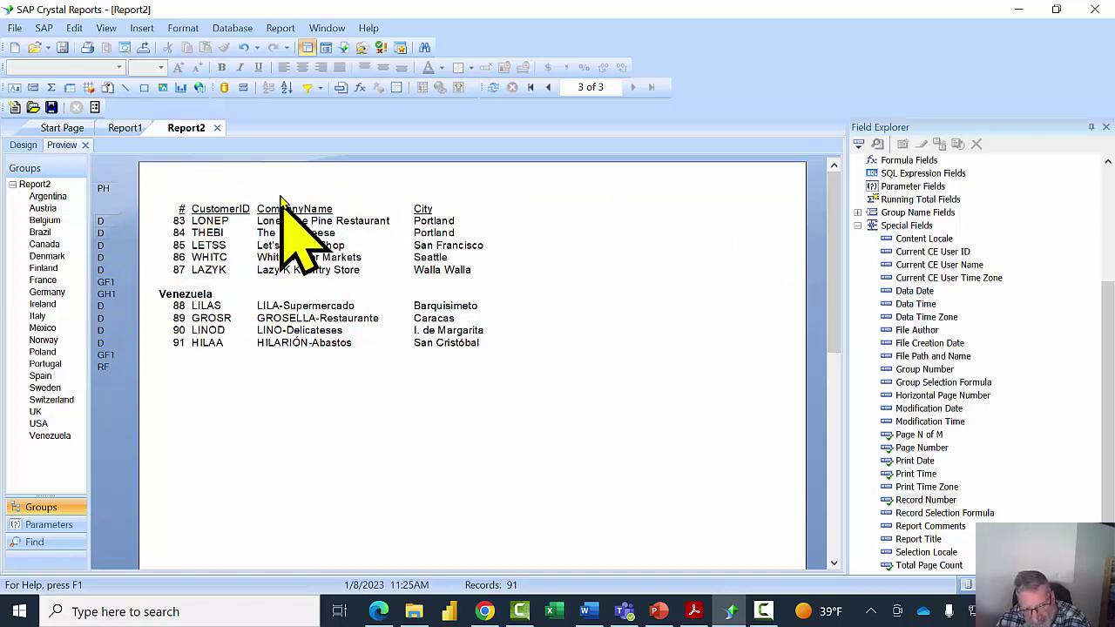
click(443, 345)
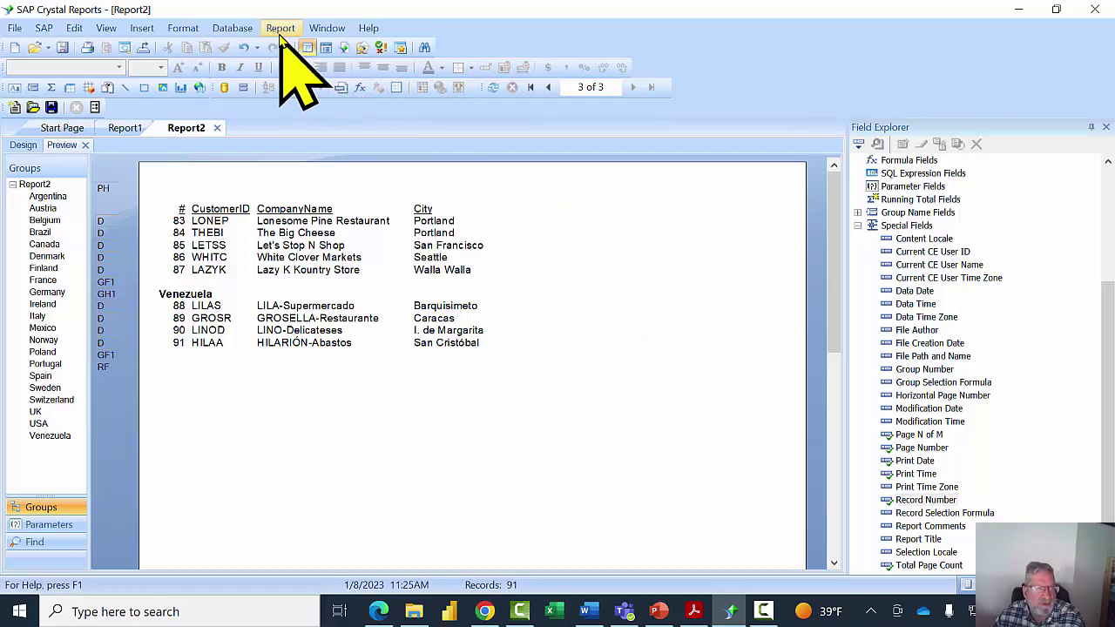
Turn on Repeat Group Header On Each Page in the options of the Customers.Country group.
click(281, 31)
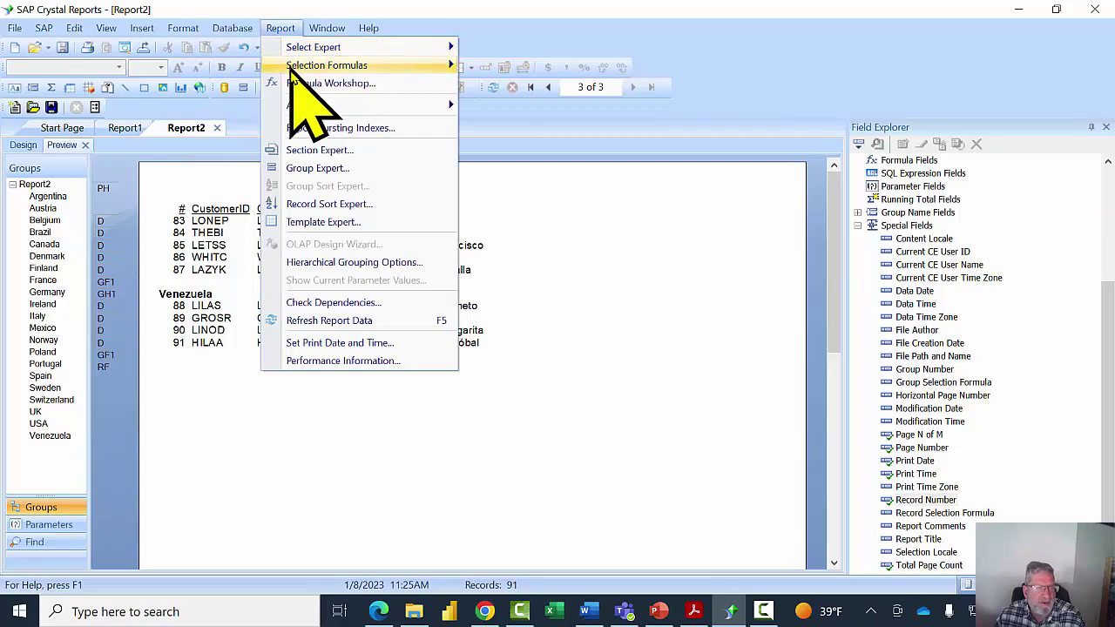
click(309, 168)
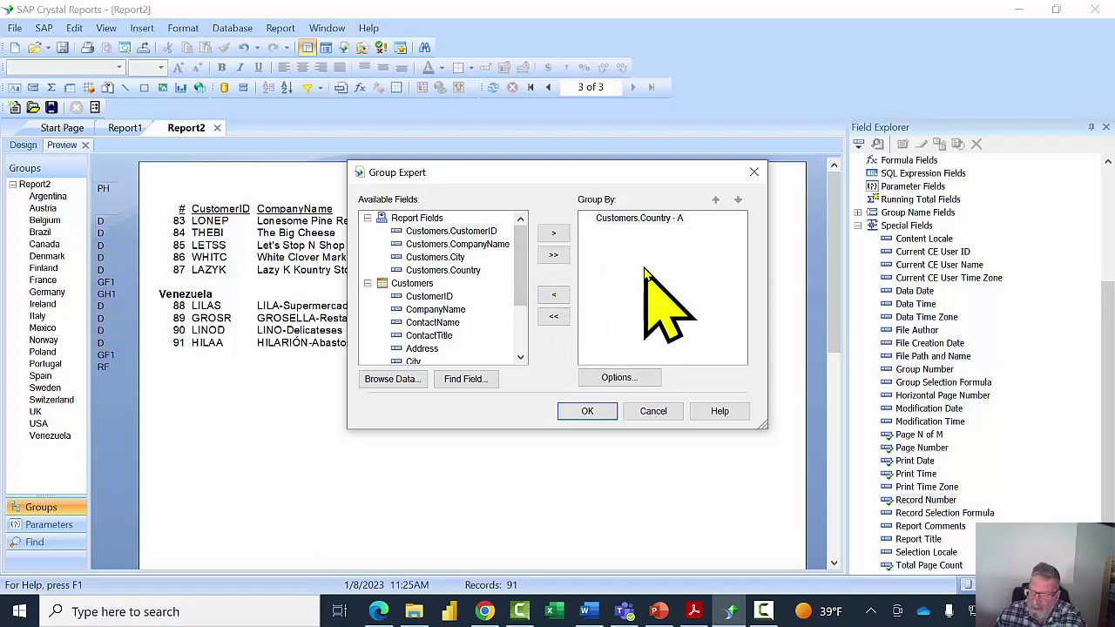
click(641, 219)
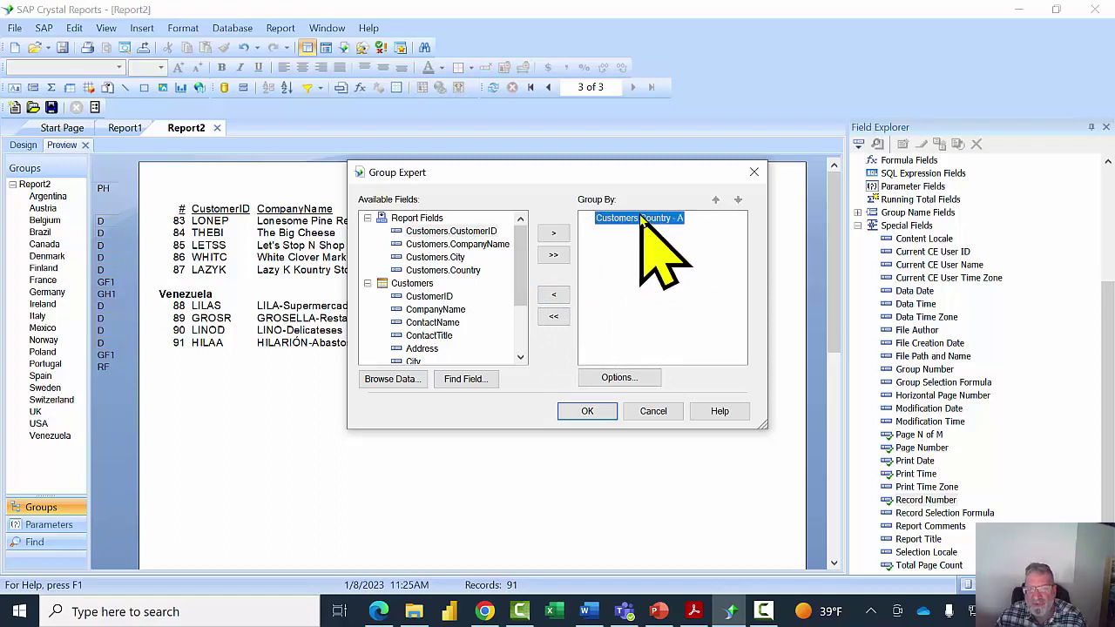
click(602, 378)
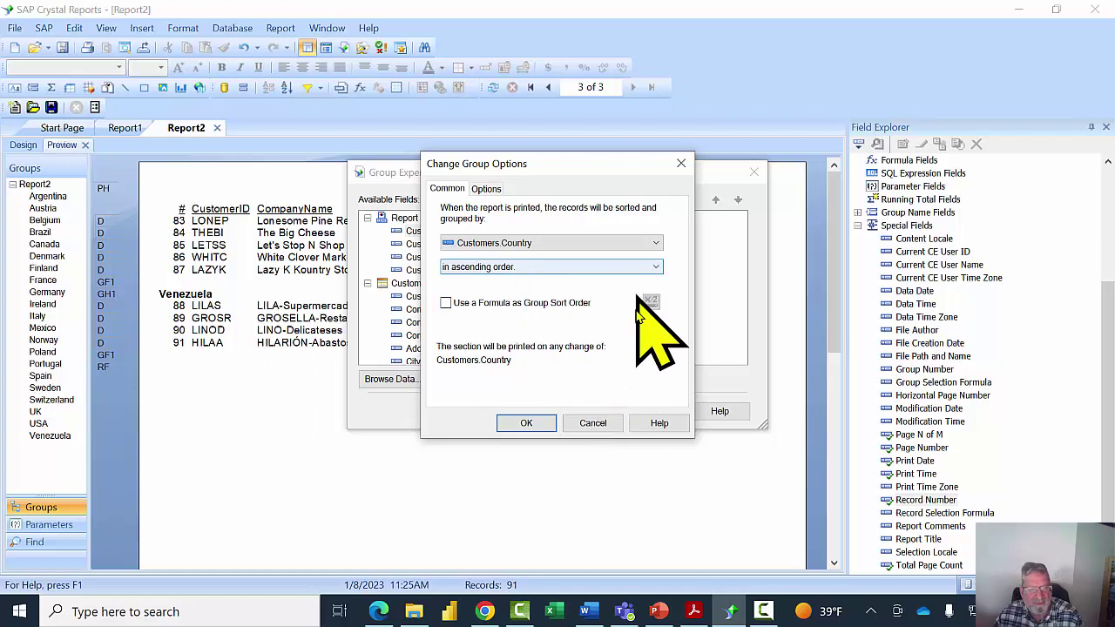
click(490, 190)
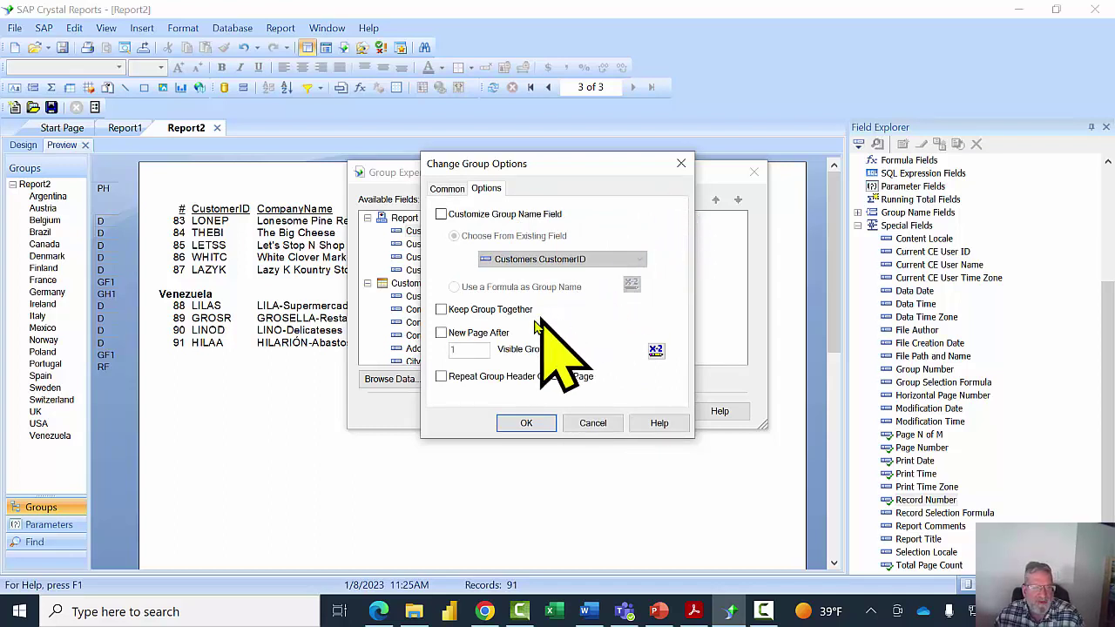
click(447, 377)
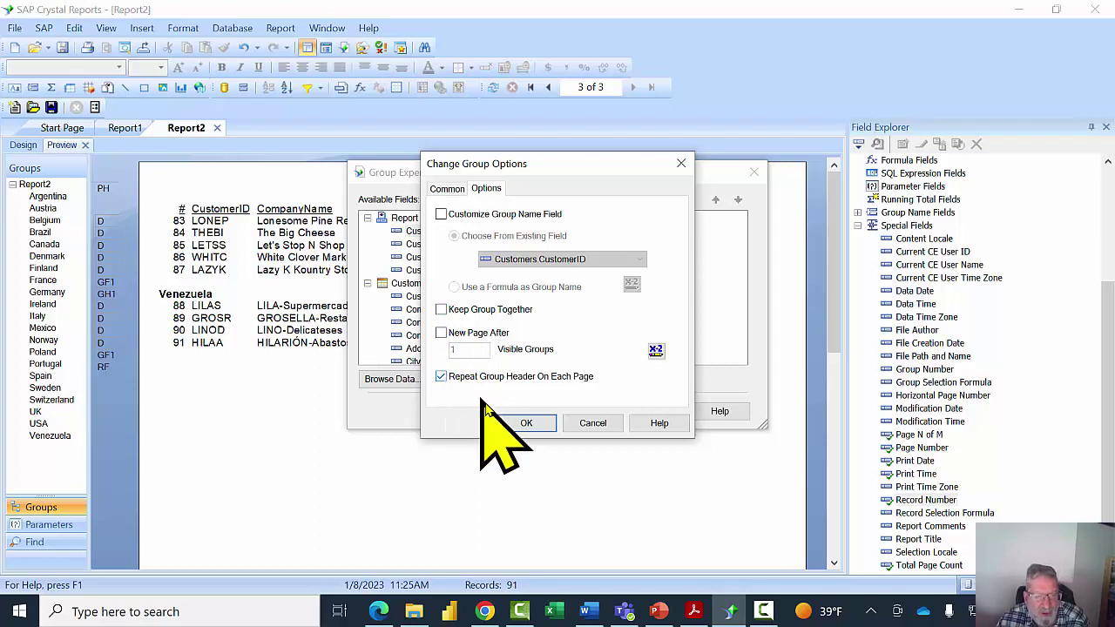
click(514, 423)
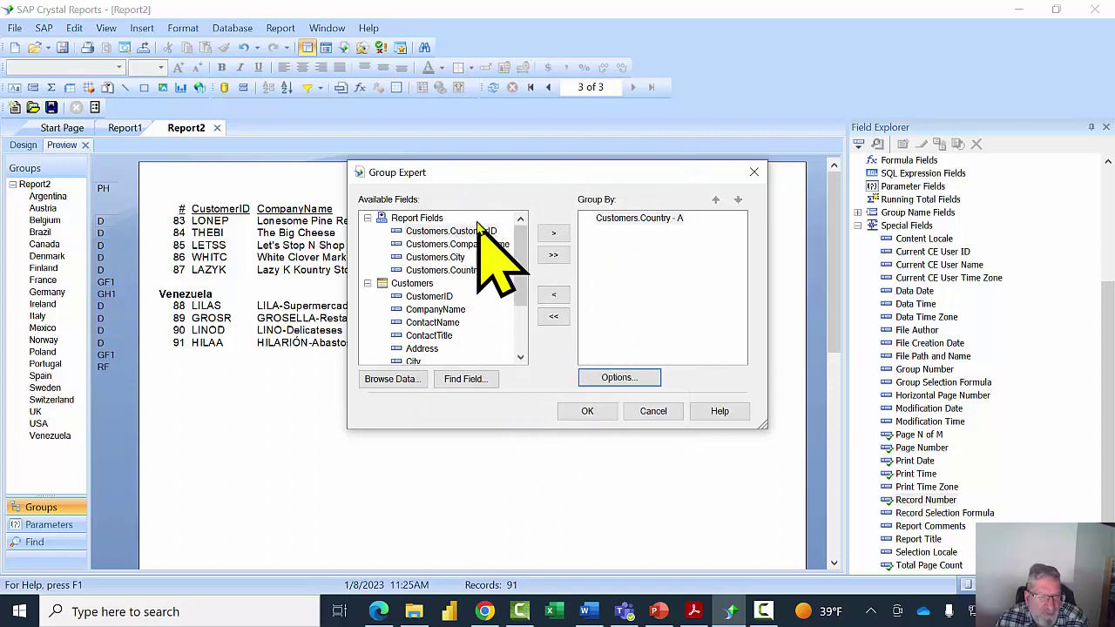
Review the Customers.Country group's options once more and apply the grouping settings to the report.
click(624, 223)
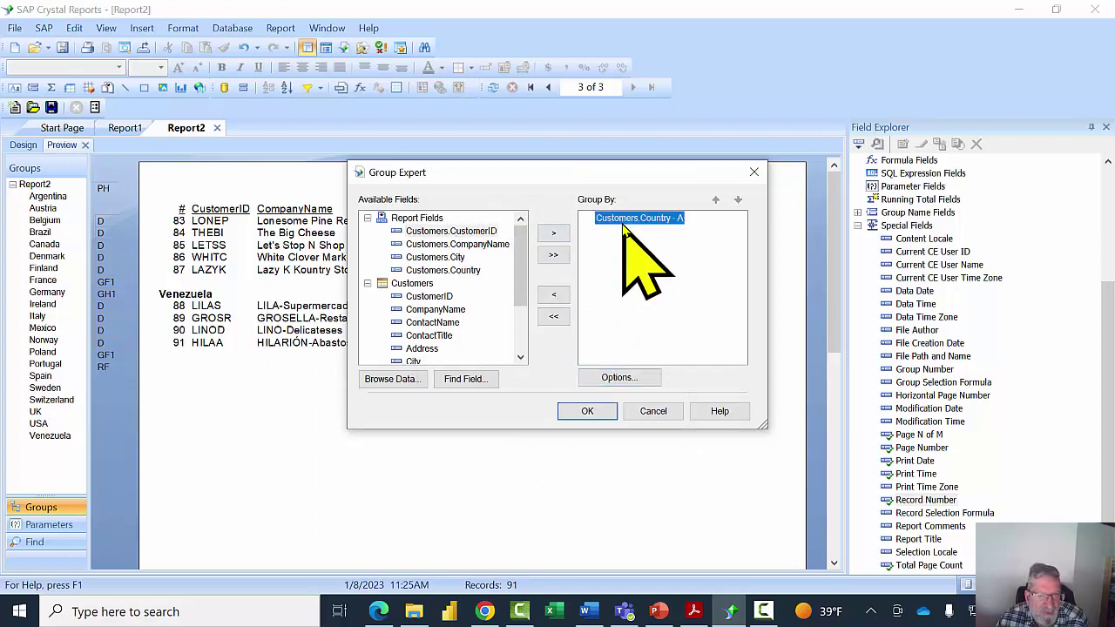
click(614, 380)
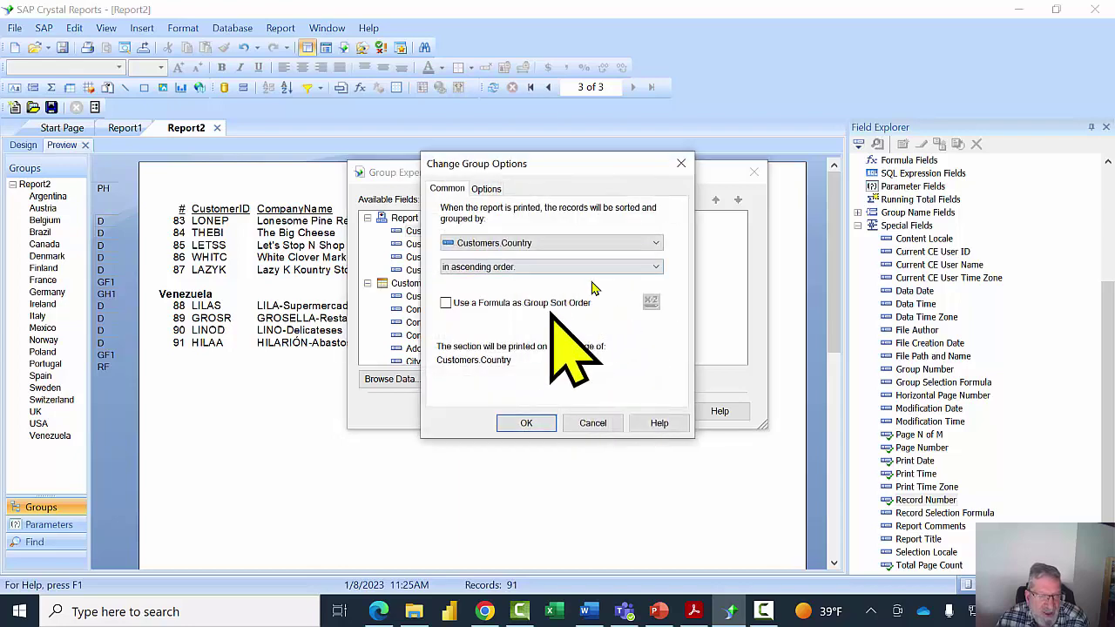
click(487, 190)
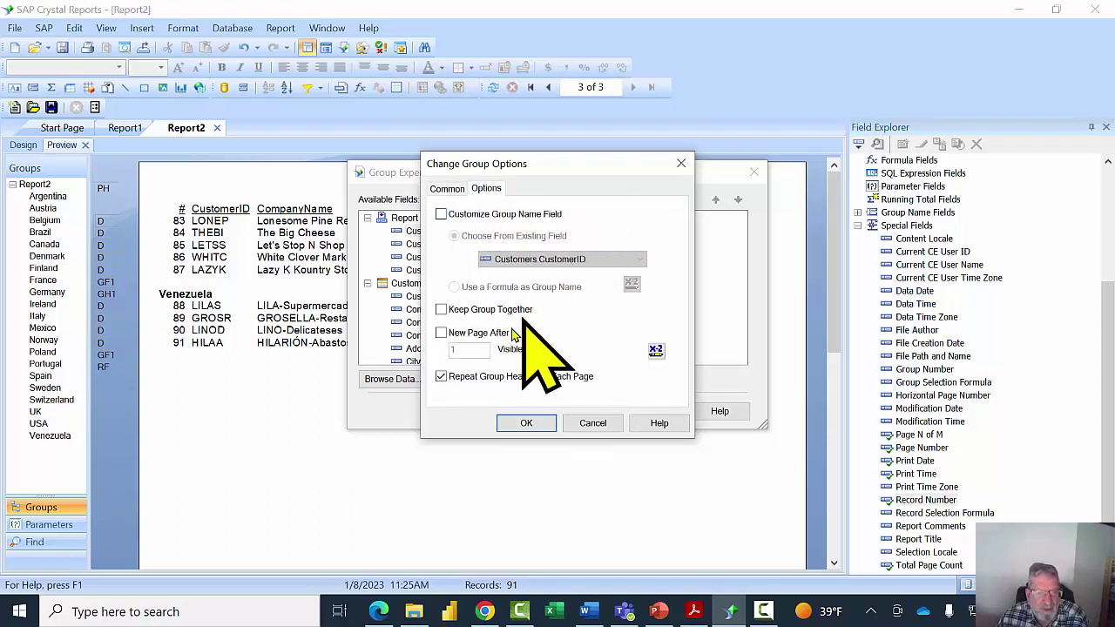
click(526, 424)
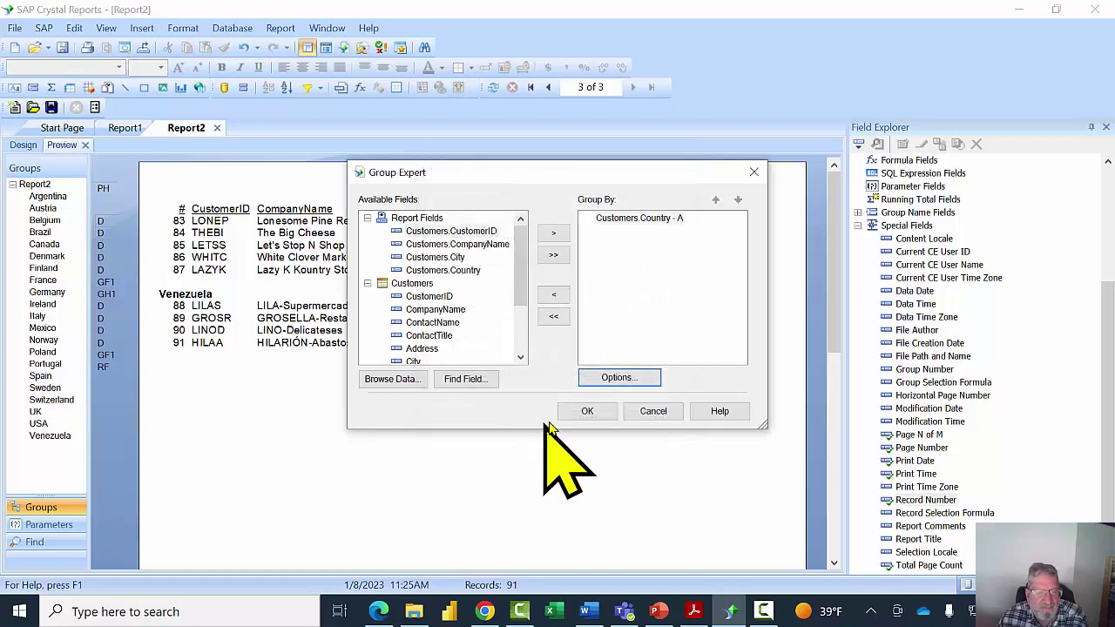
click(587, 419)
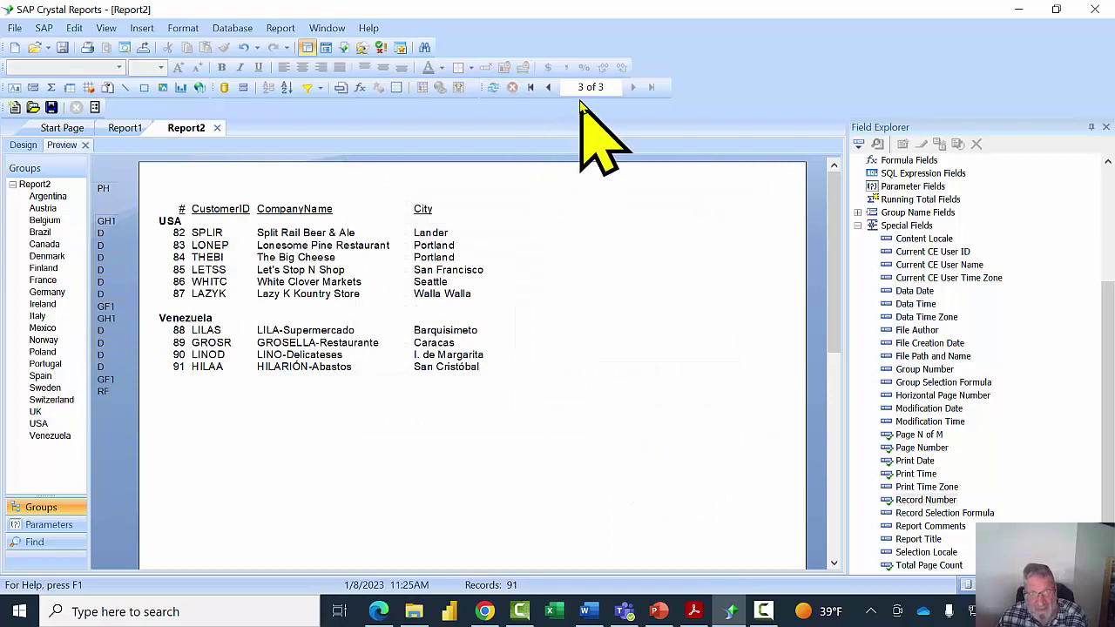
Check the group headers at the start of the report's third and second pages.
click(258, 213)
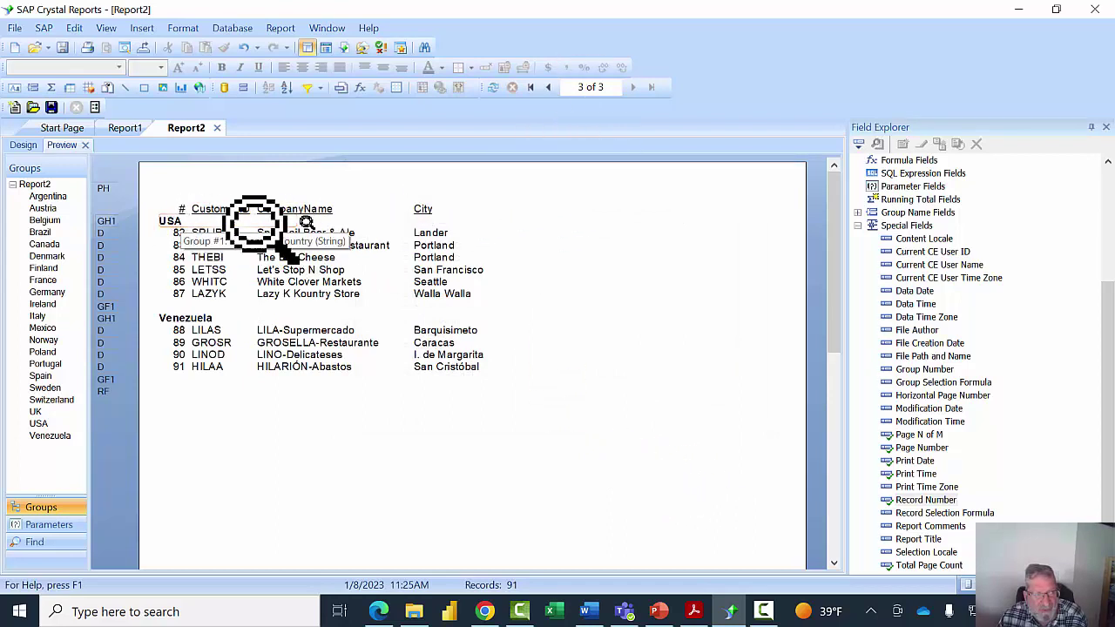
click(549, 88)
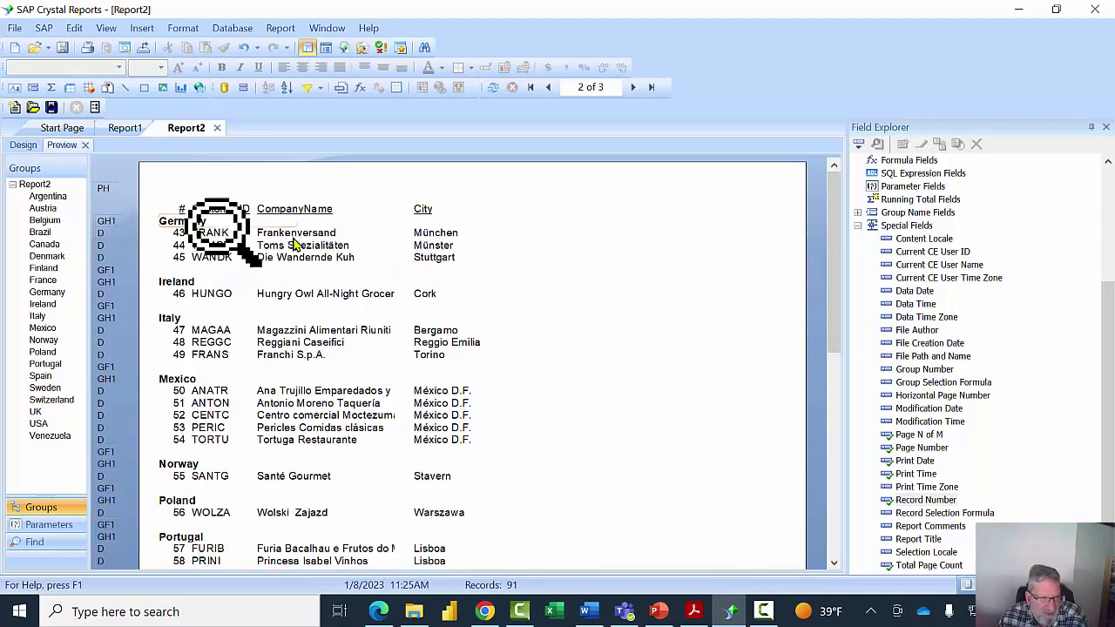
mouse_move(828, 229)
mouse_down()
mouse_move(814, 479)
mouse_move(835, 214)
mouse_up()
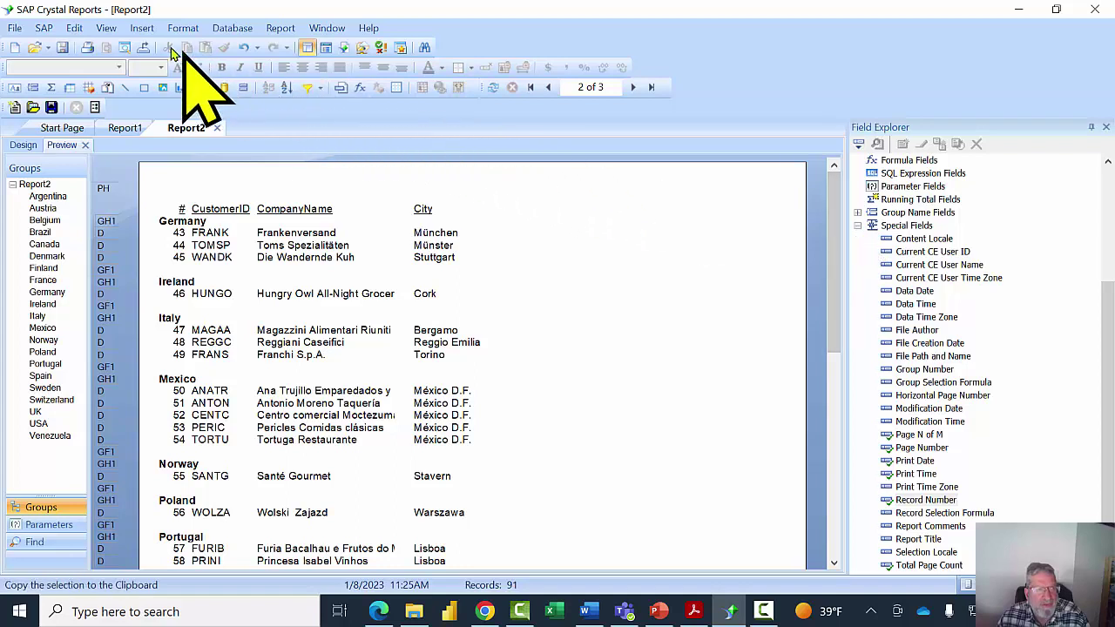
Insert a Count summary of Customers.CustomerID with Add to all group levels turned on.
click(139, 29)
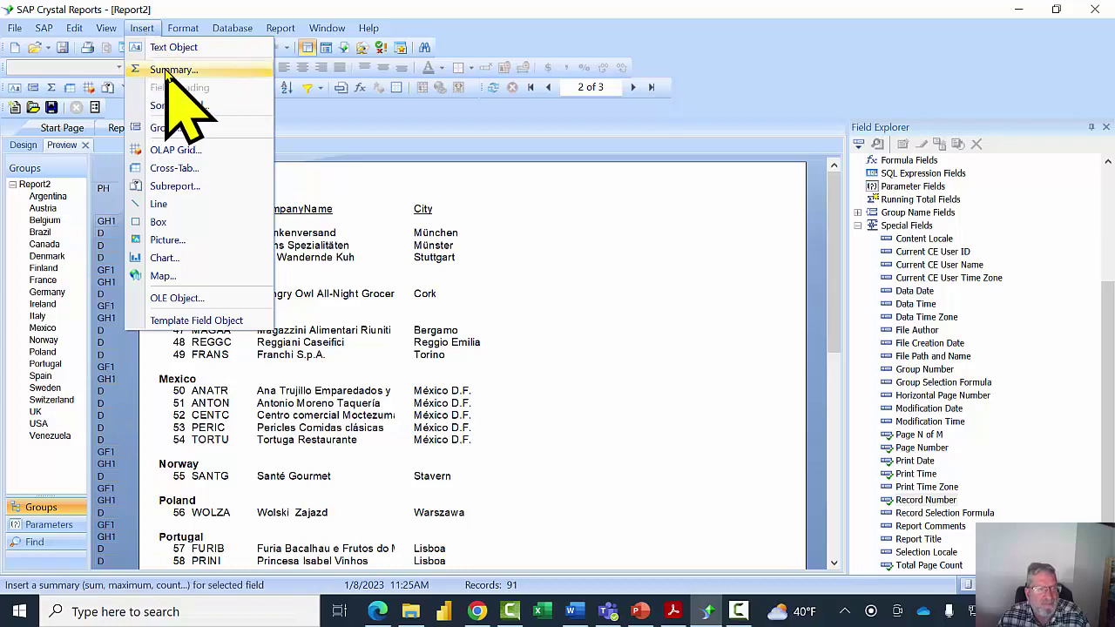
click(167, 69)
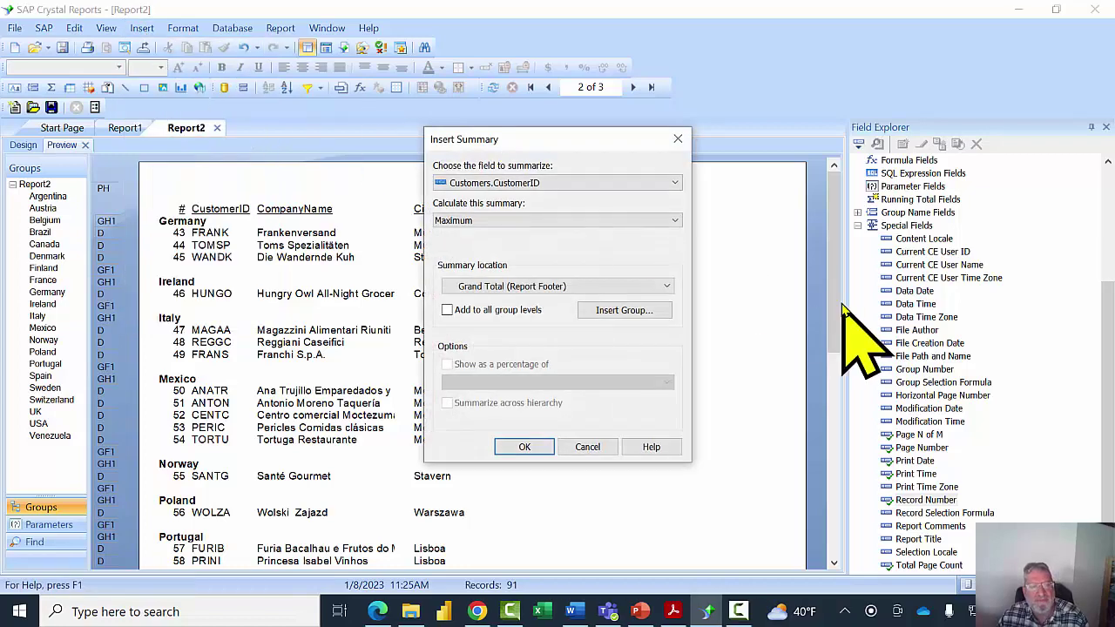
drag(544, 144, 597, 135)
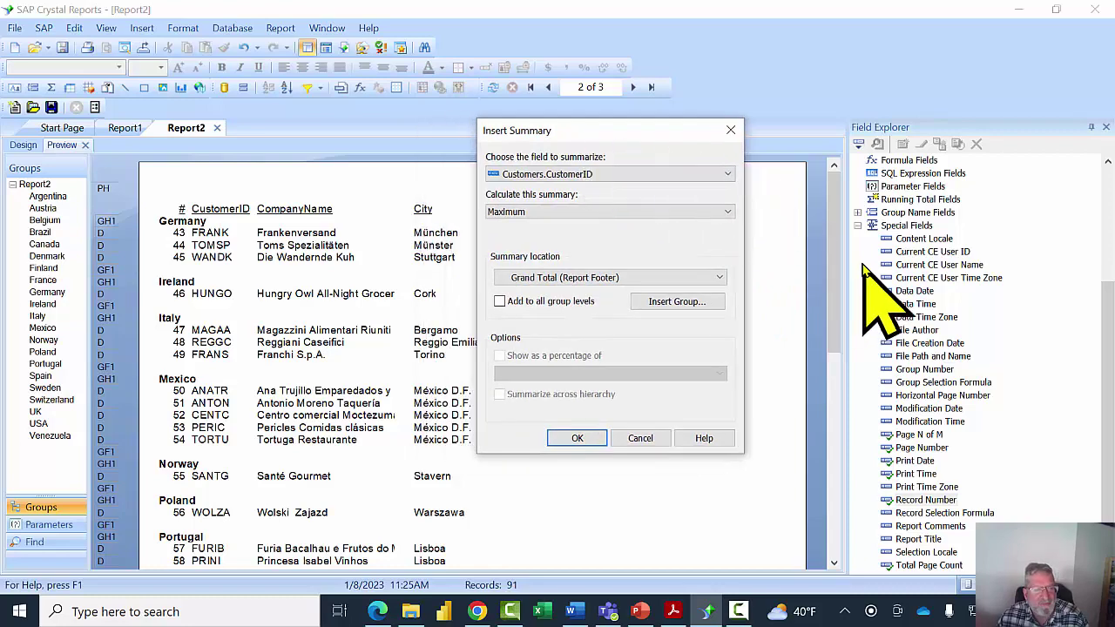
click(579, 212)
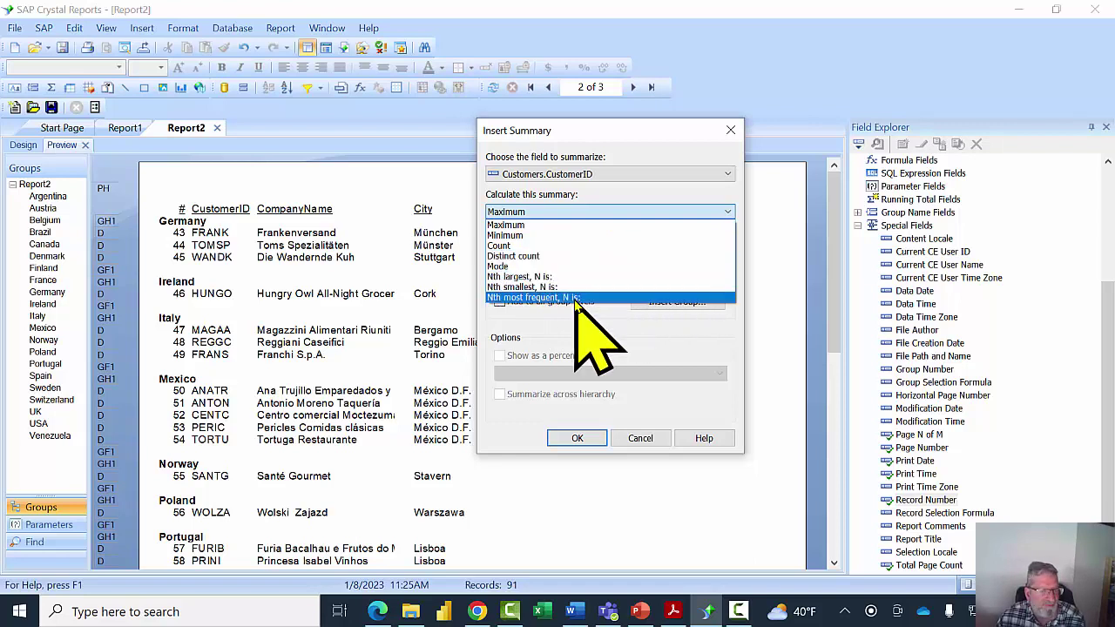
click(510, 247)
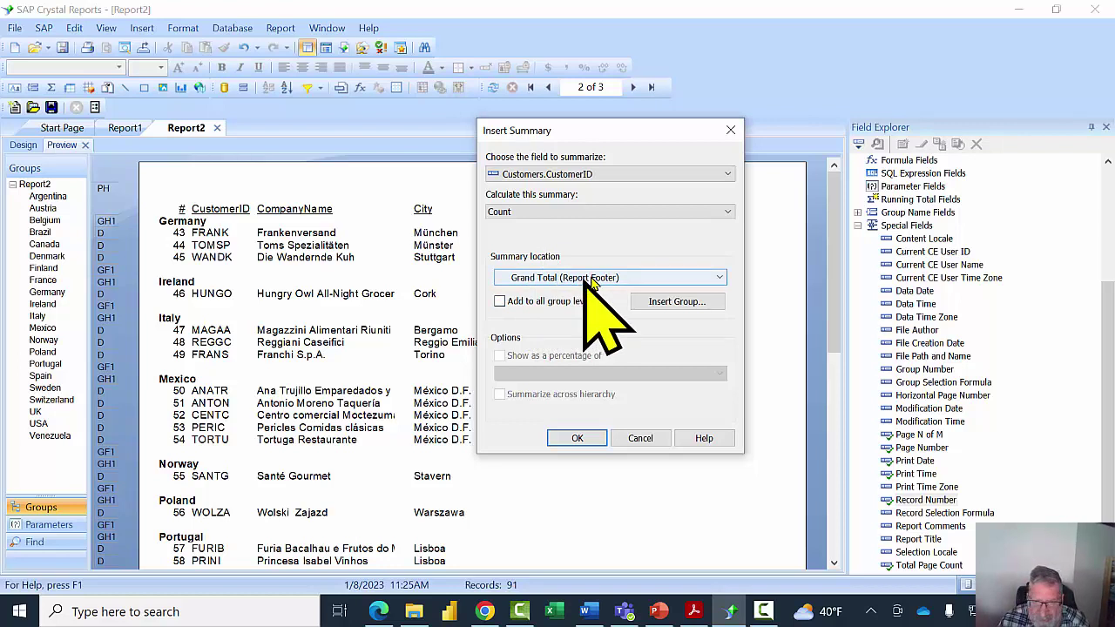
click(500, 301)
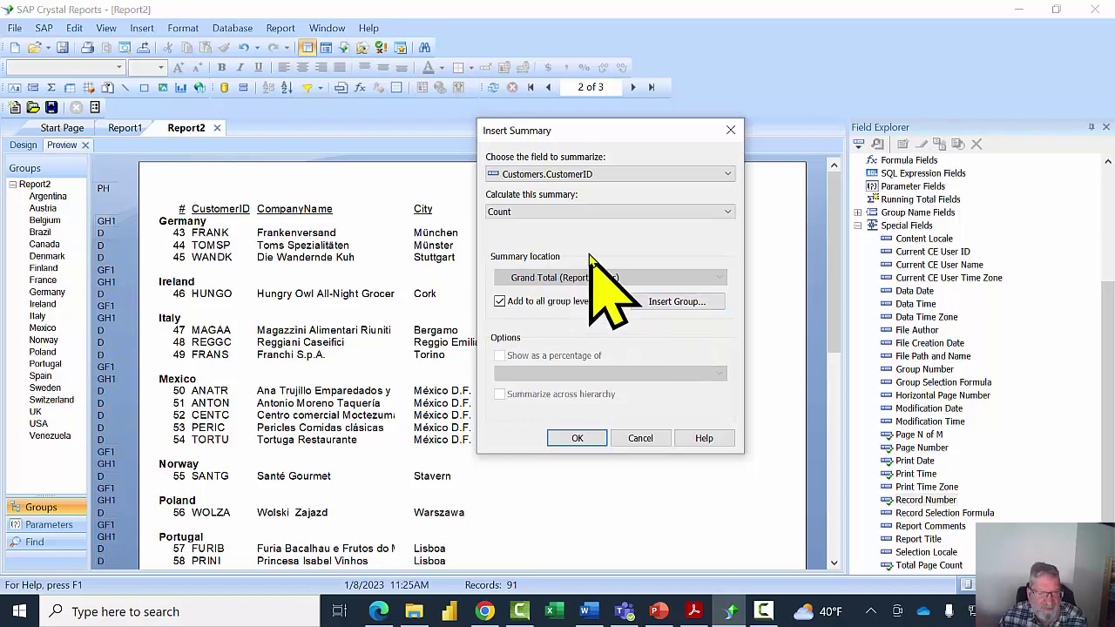
click(575, 440)
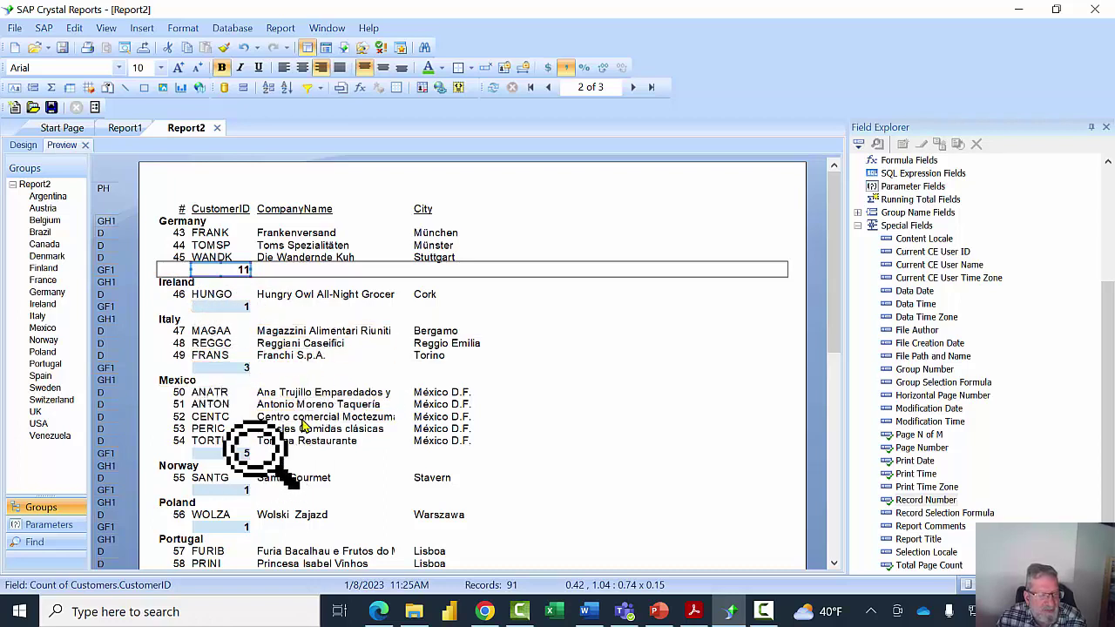
click(630, 350)
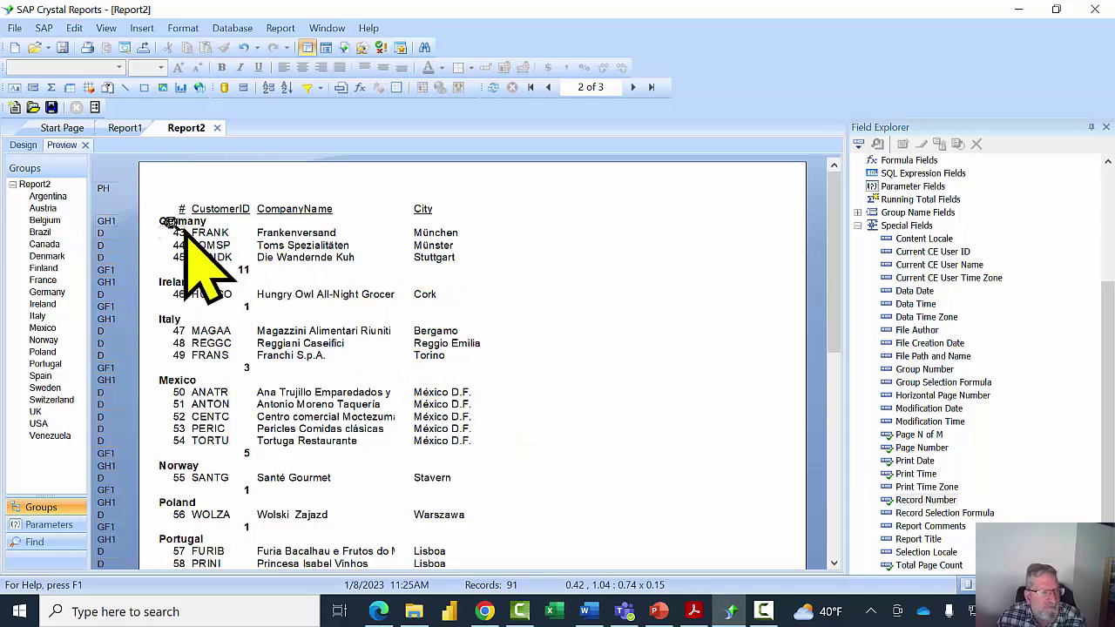
In the report design, move the CustomerID count in Group Footer #1 under the City column.
click(25, 146)
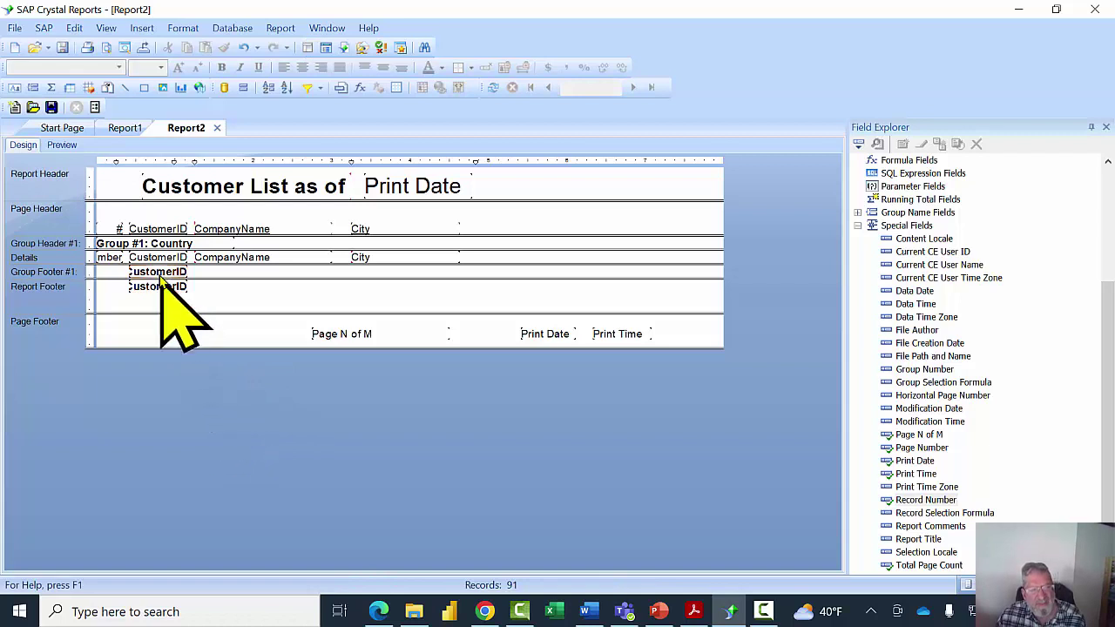
drag(159, 277, 383, 274)
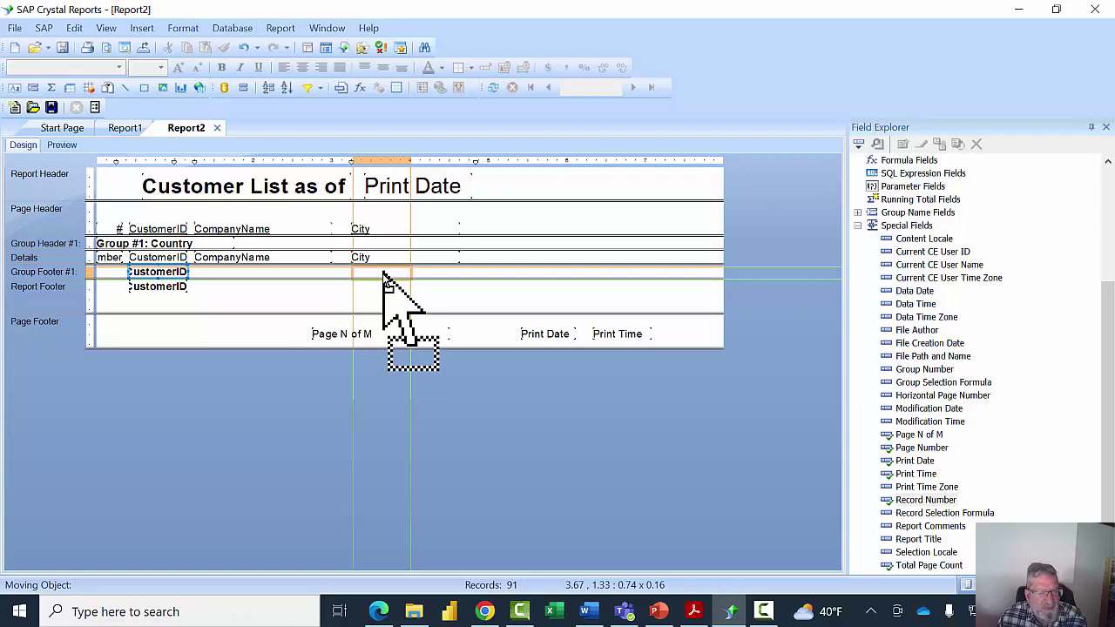
drag(384, 274, 383, 275)
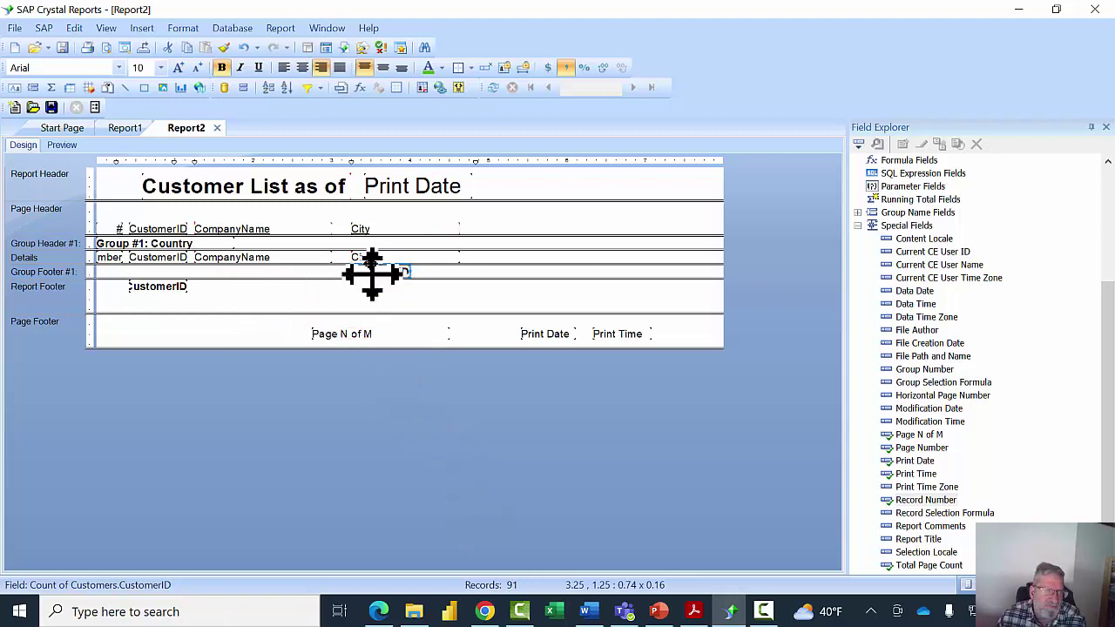
Add a text object reading "Count for" to Group Footer #1, before the CustomerID count.
click(143, 29)
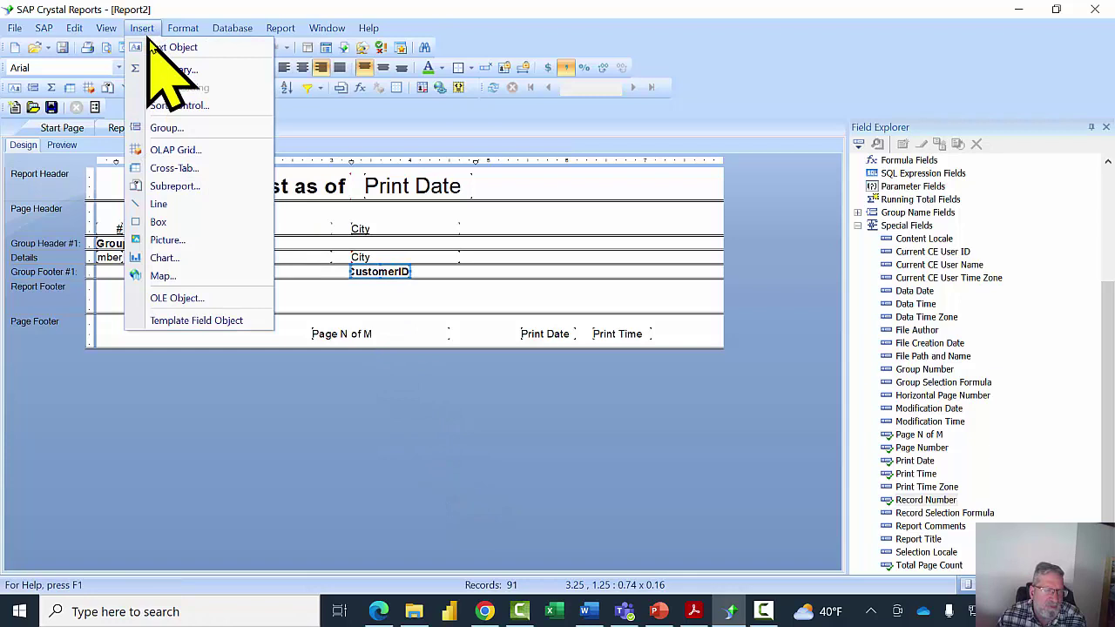
click(155, 48)
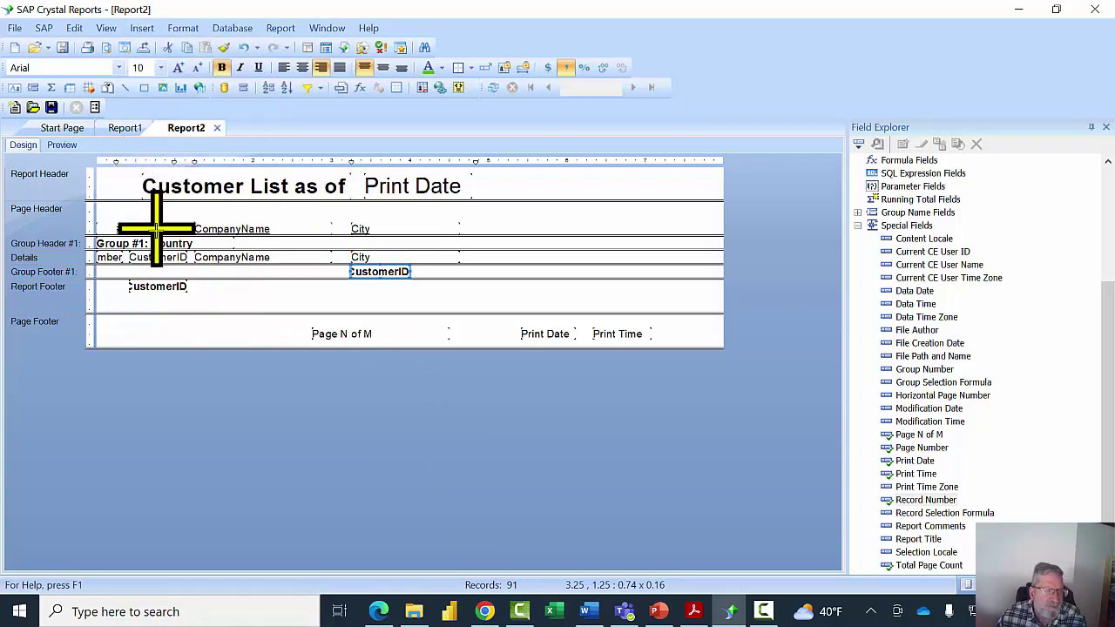
click(180, 267)
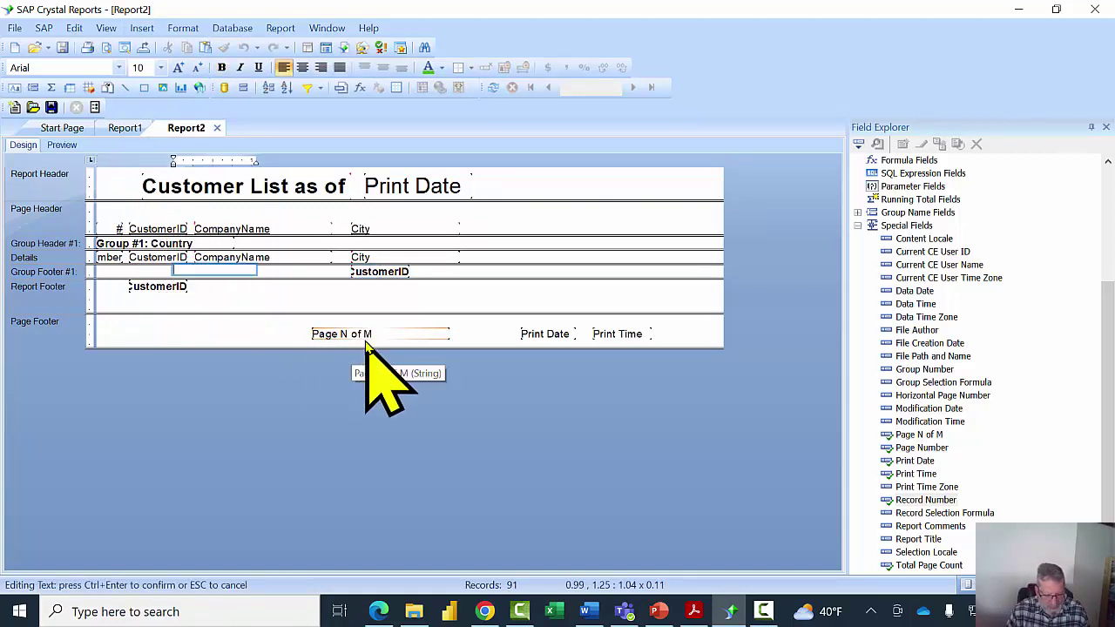
text(Count for)
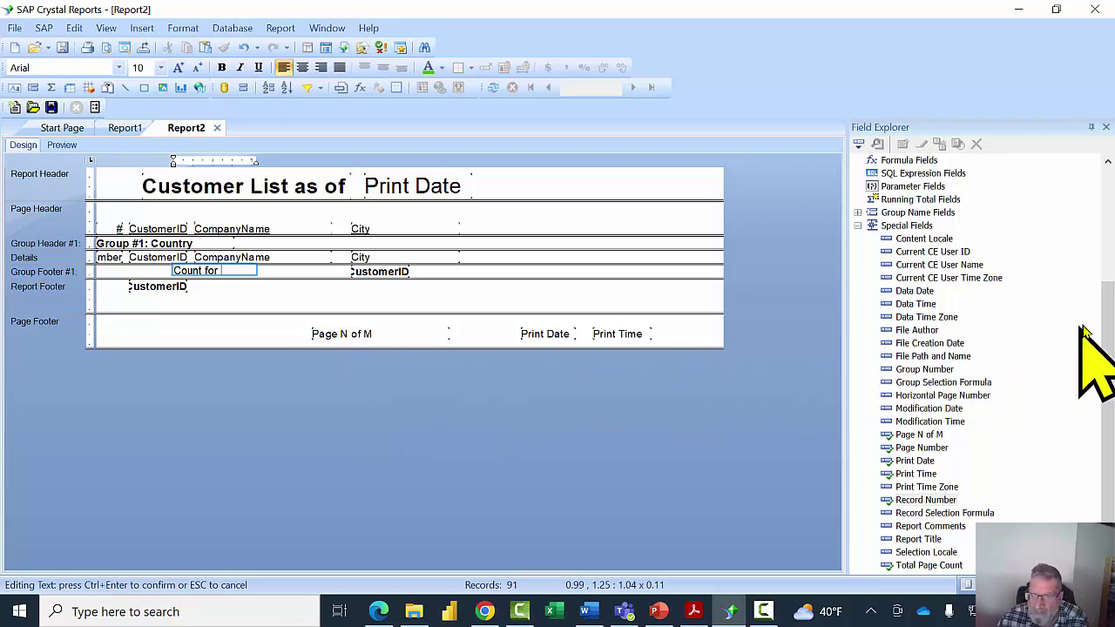
Embed the Customers Country field in the "Count for" text object and widen the object to the end of the CompanyName column.
drag(1106, 331, 1108, 202)
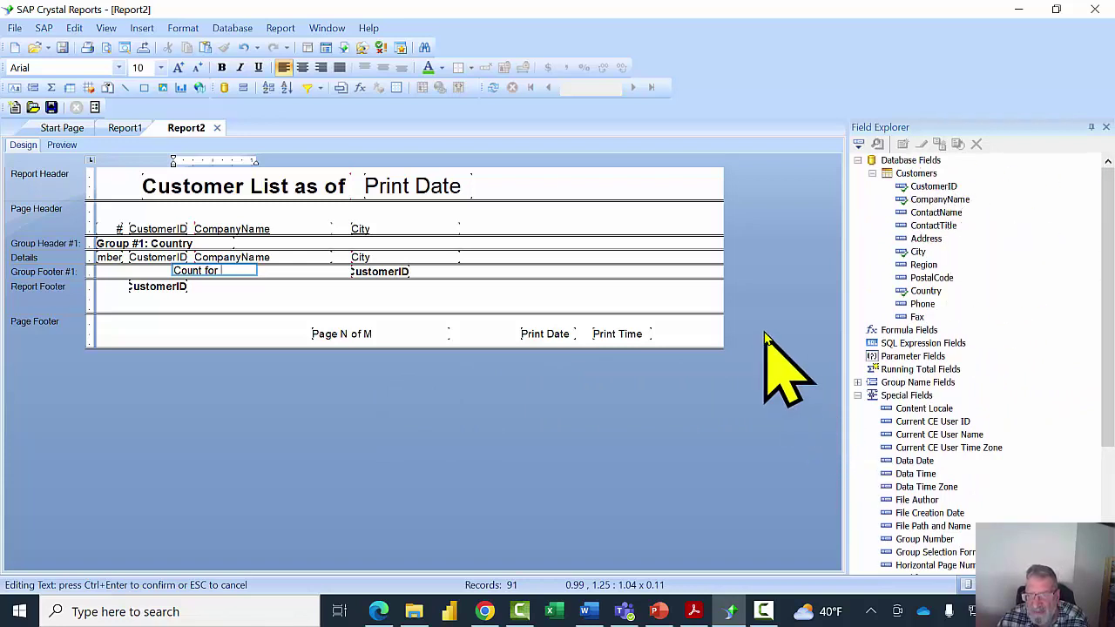
click(926, 292)
drag(930, 294, 230, 270)
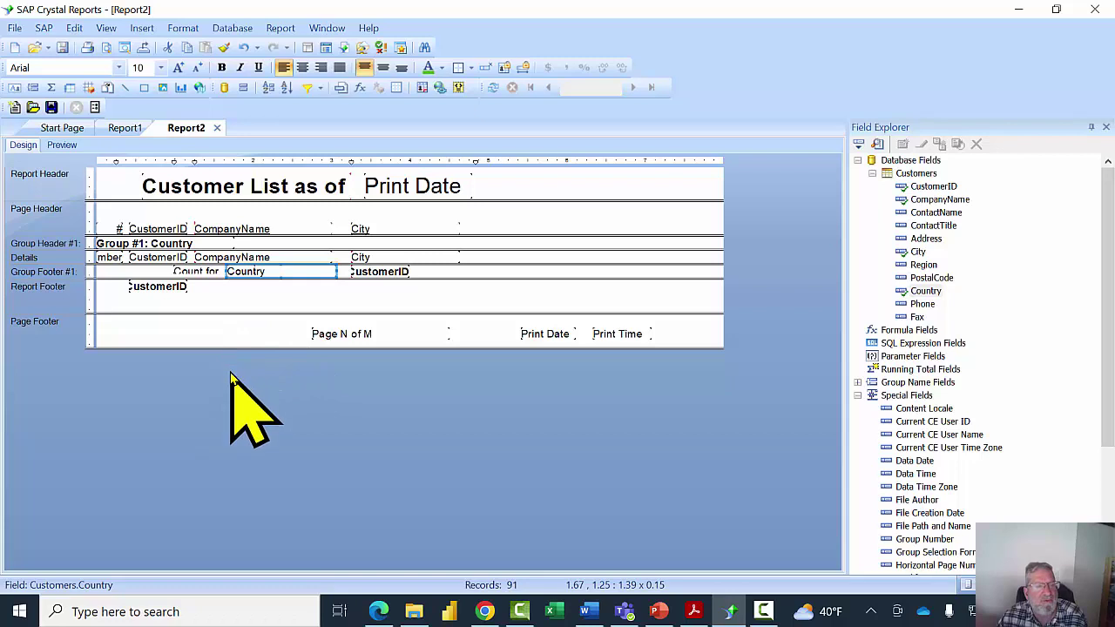
click(203, 277)
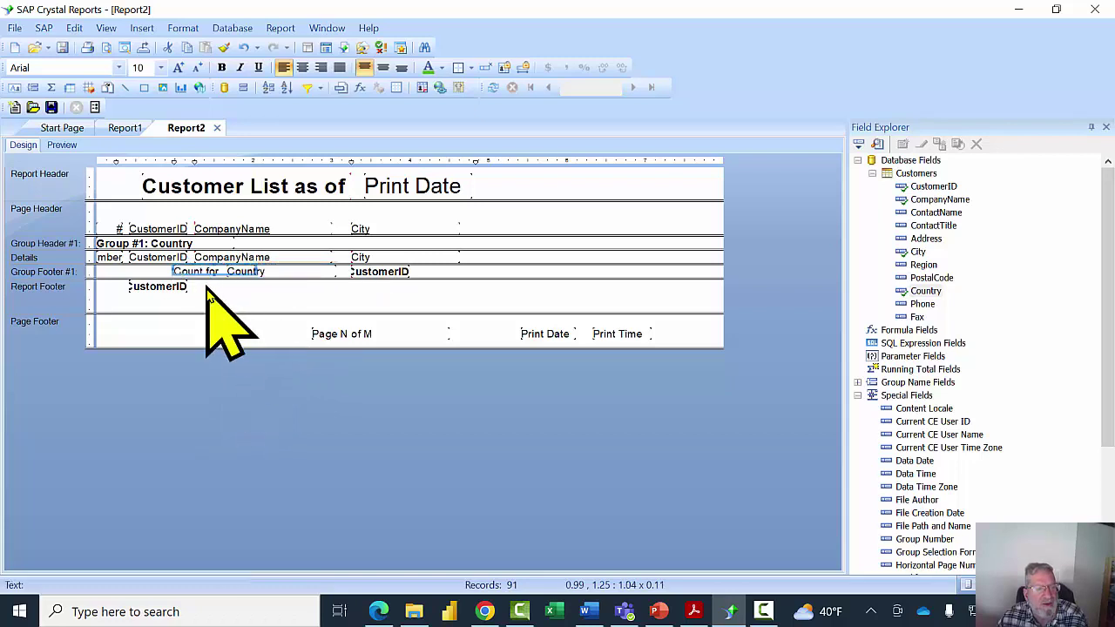
mouse_move(223, 273)
mouse_down()
mouse_move(212, 279)
mouse_move(273, 276)
mouse_move(239, 276)
mouse_up()
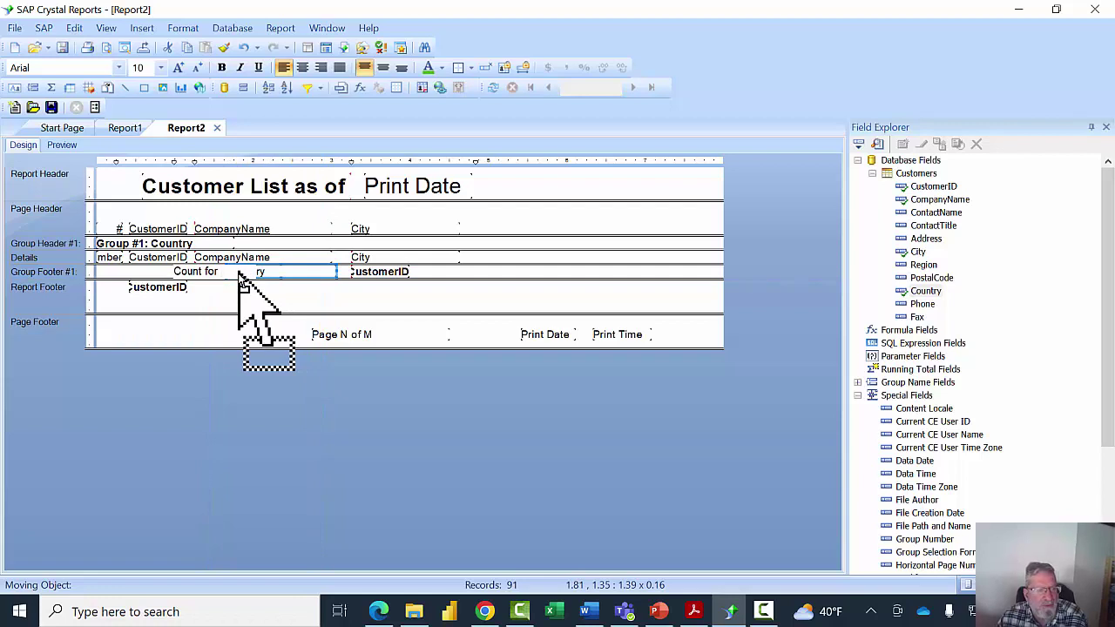
drag(239, 276, 217, 276)
click(265, 366)
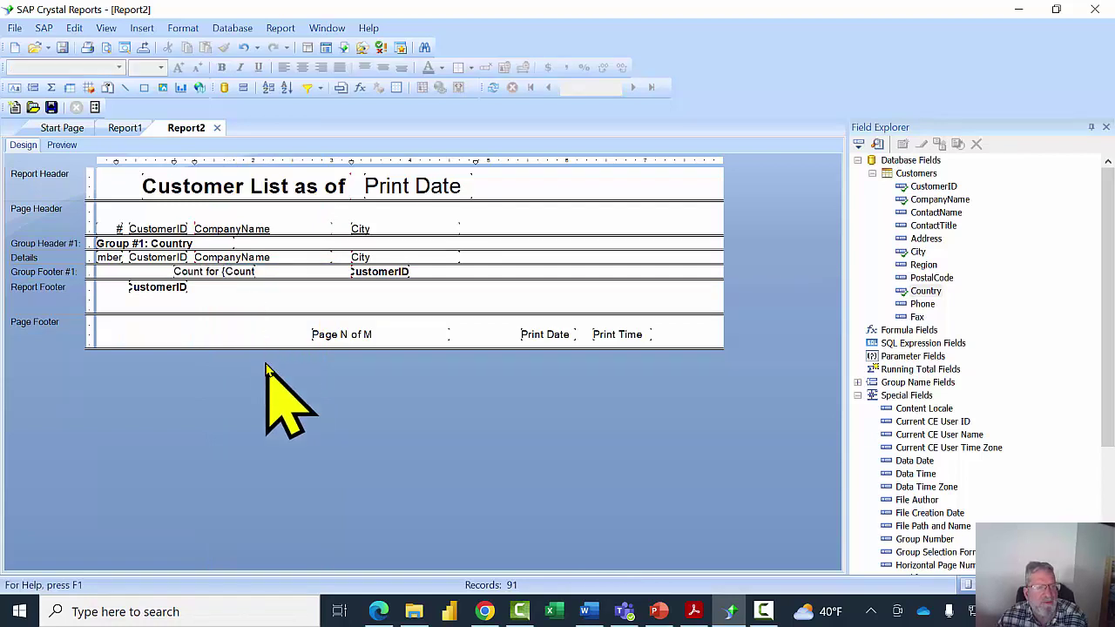
click(234, 275)
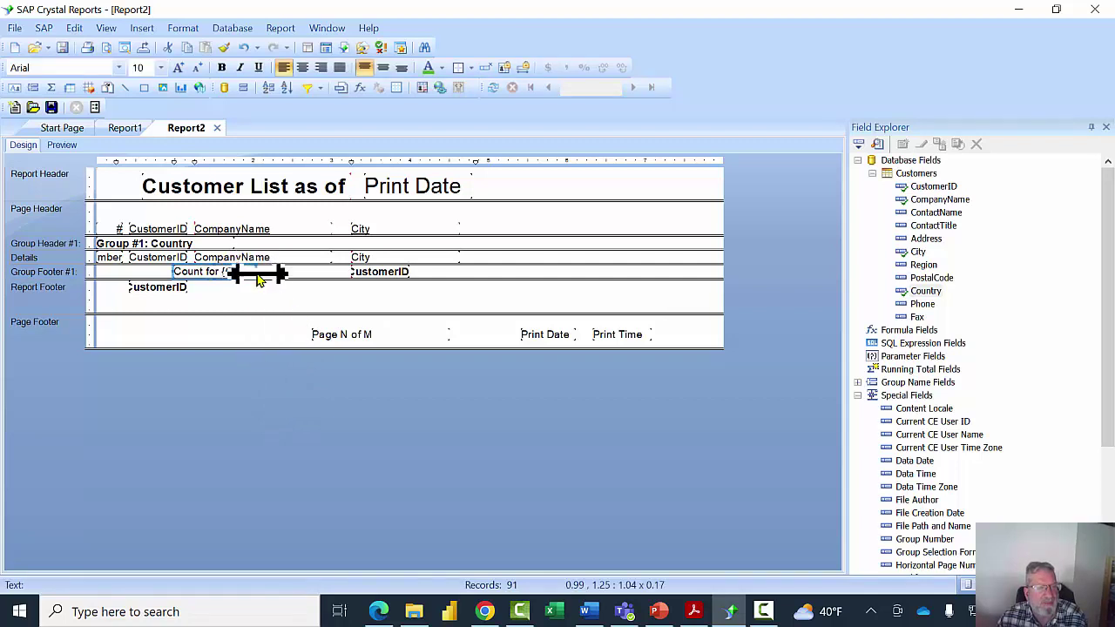
drag(257, 274, 331, 275)
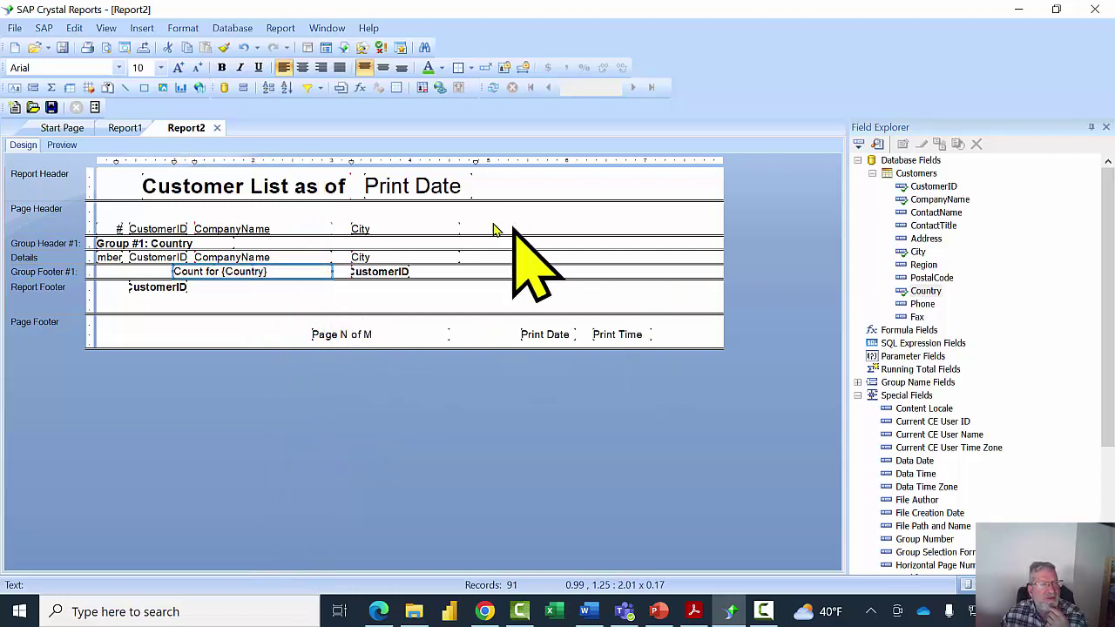
Preview the report and check the labelled count line under each country group on page 2.
click(61, 144)
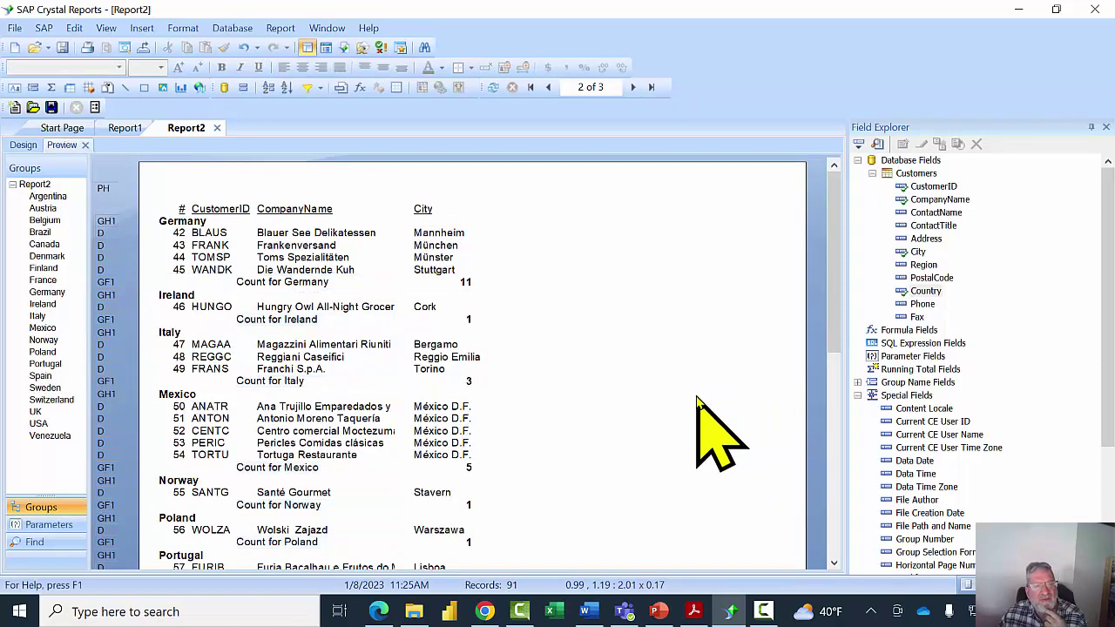
click(327, 285)
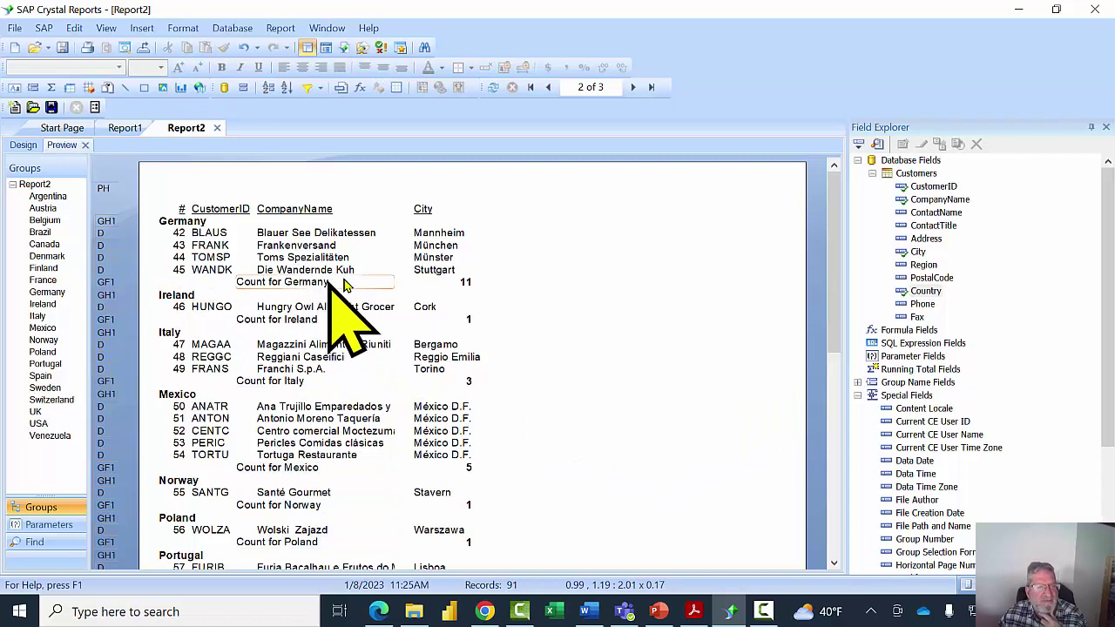
click(302, 321)
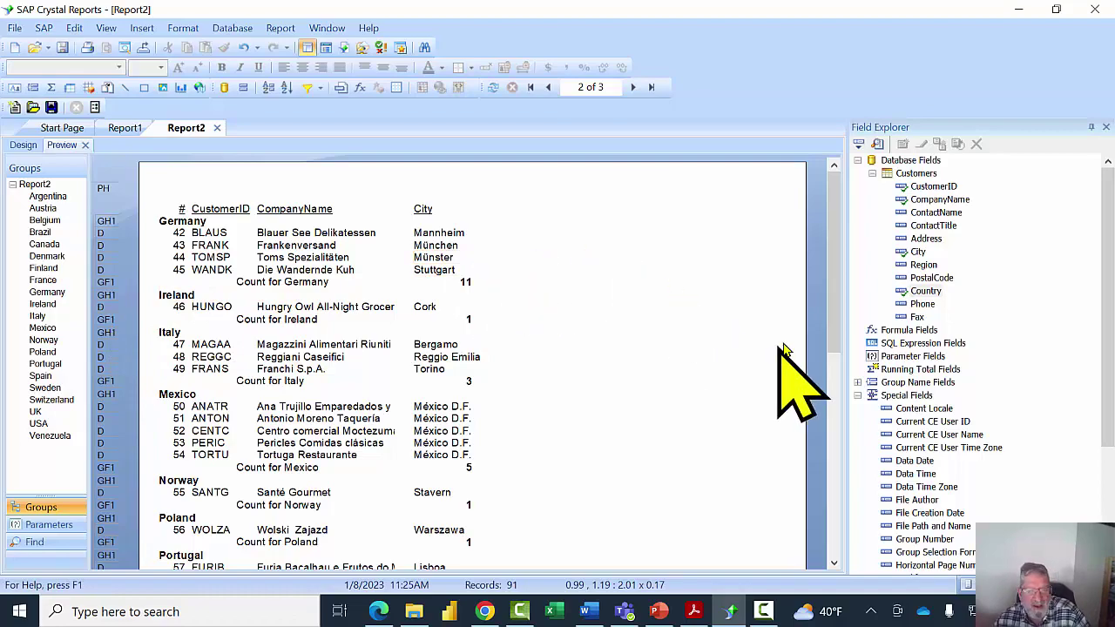
drag(832, 329, 823, 478)
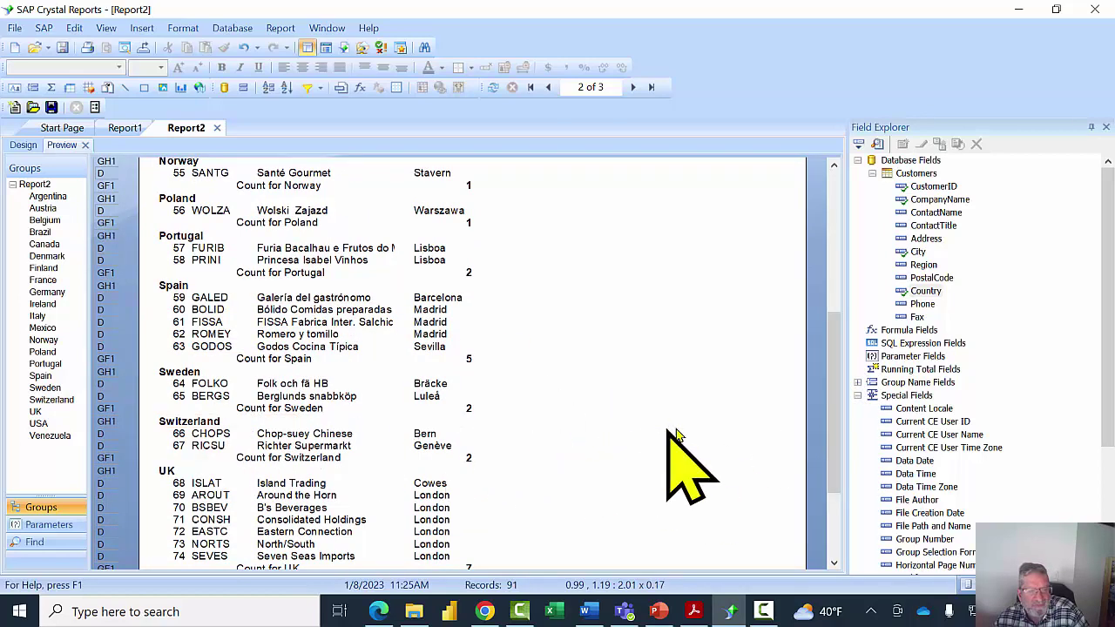
drag(823, 355, 829, 187)
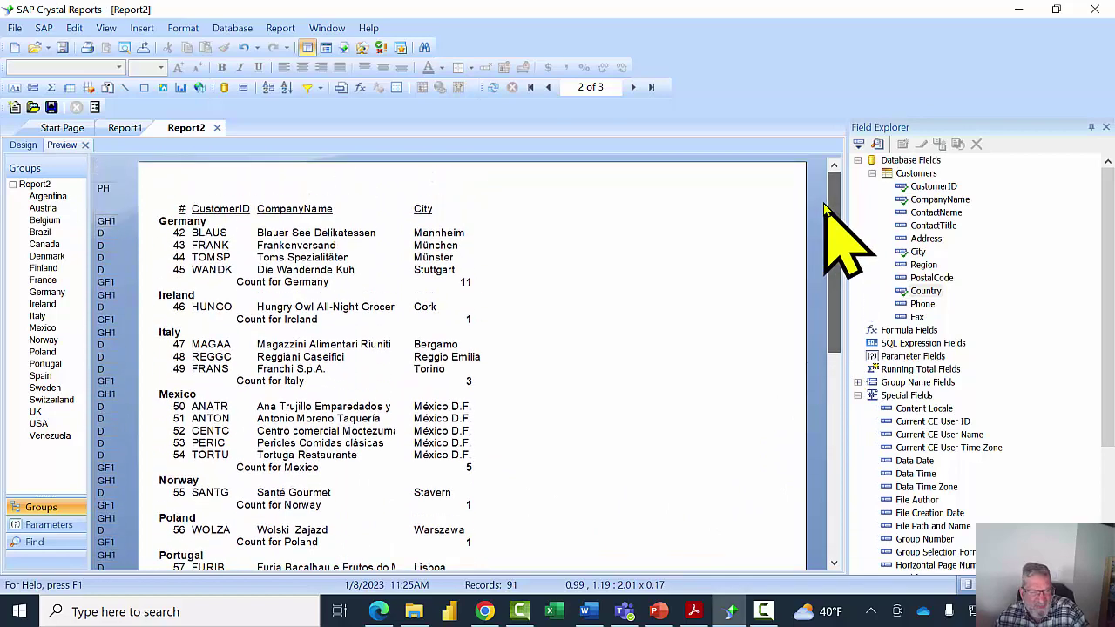
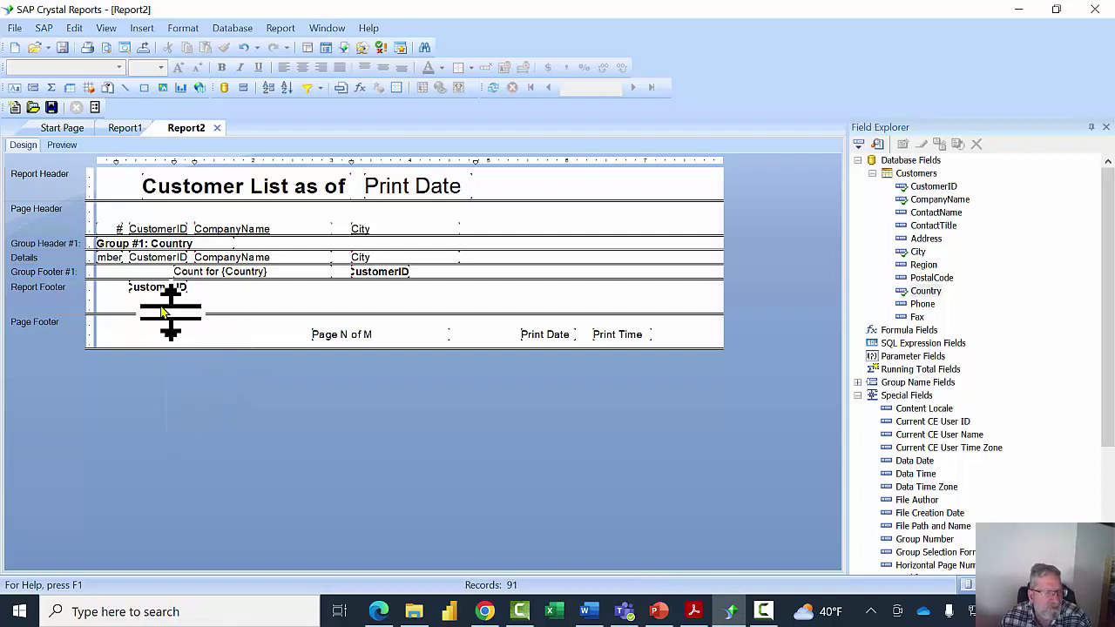
In the Report Footer, move the CustomerID count under the City column and add a "Total Count" label level with it.
drag(143, 296, 154, 288)
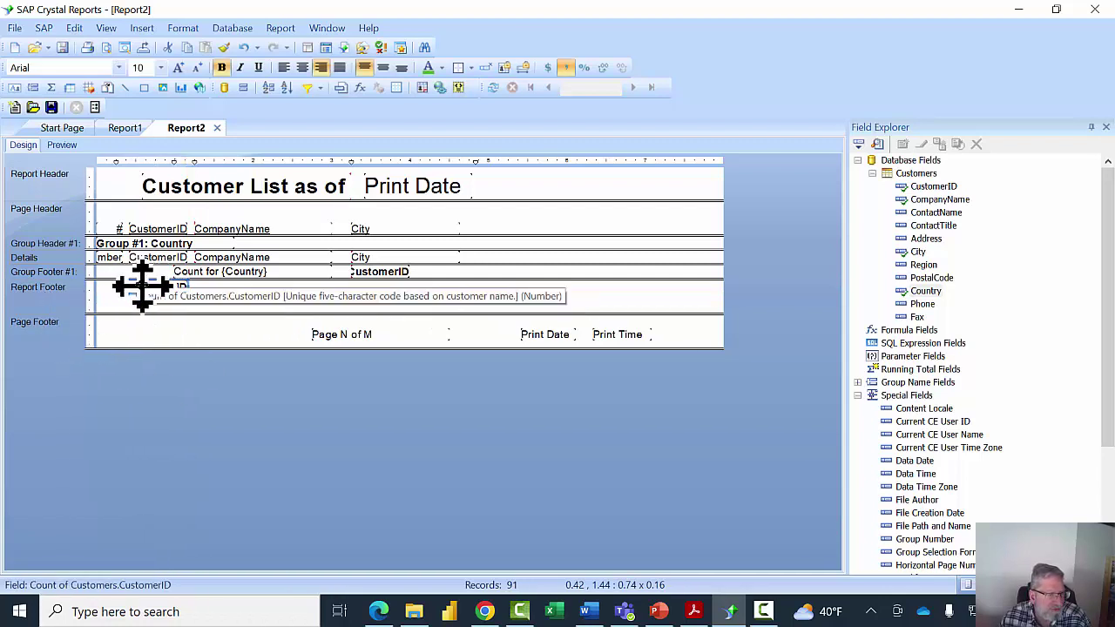
drag(142, 284, 367, 299)
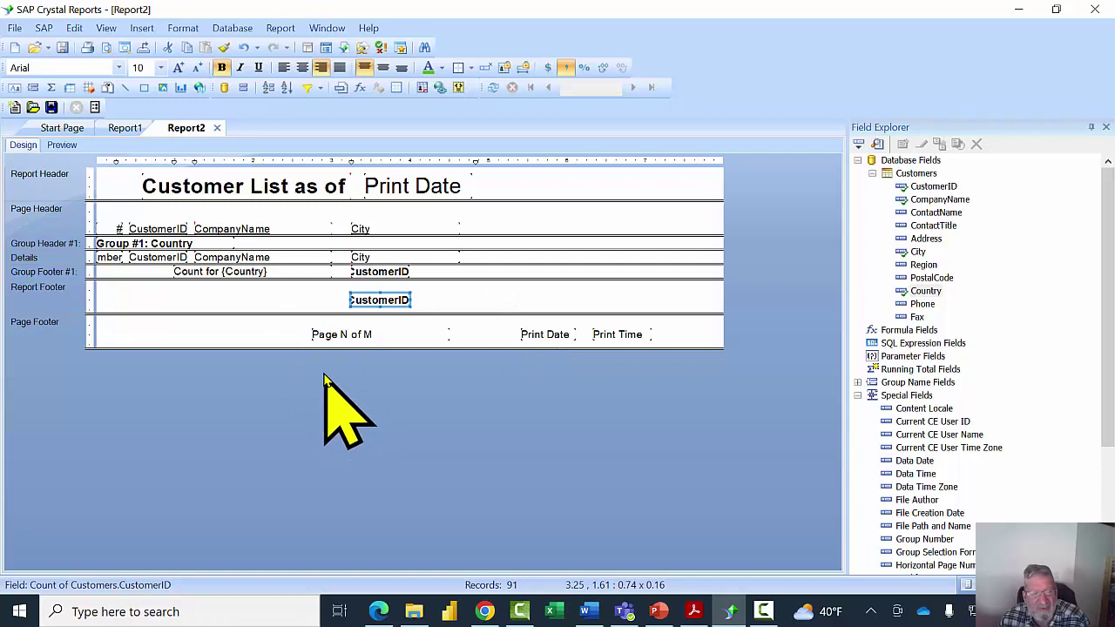
click(141, 27)
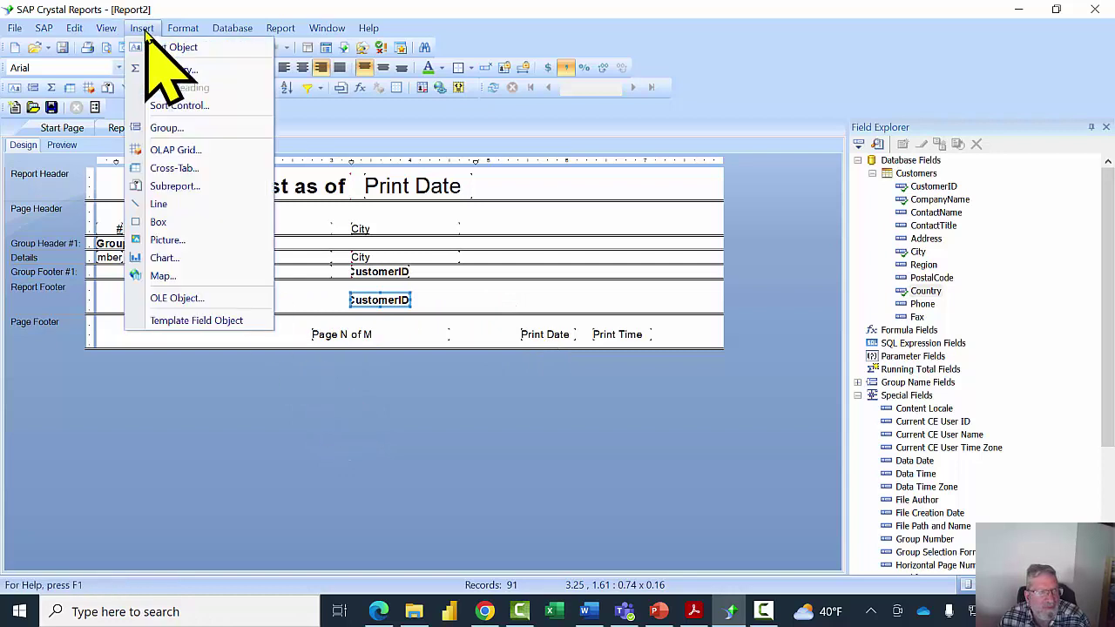
click(173, 47)
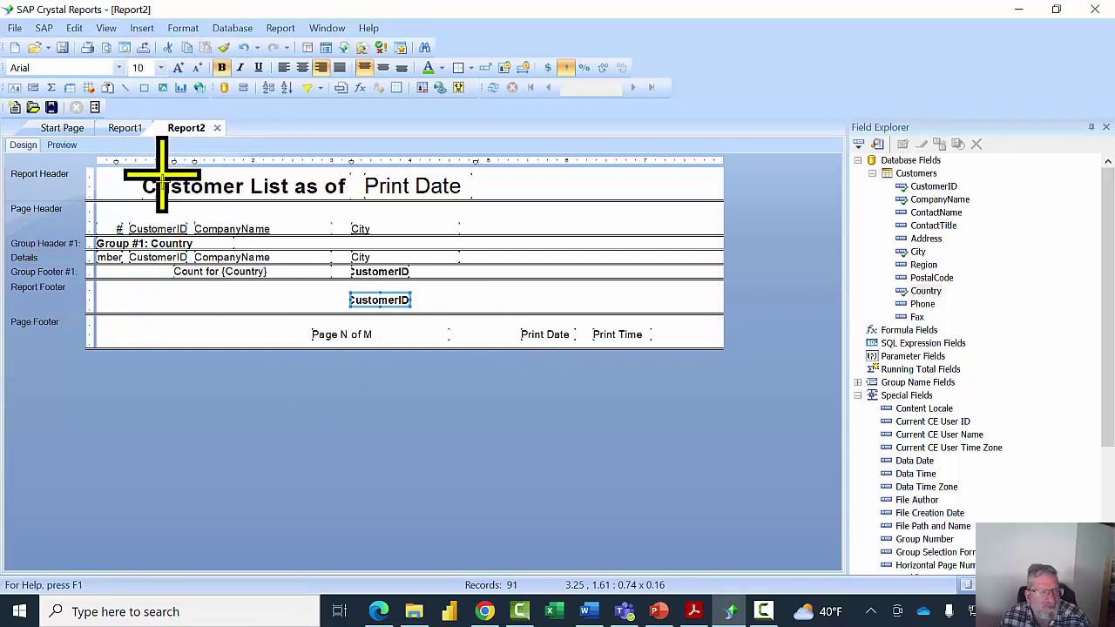
click(181, 299)
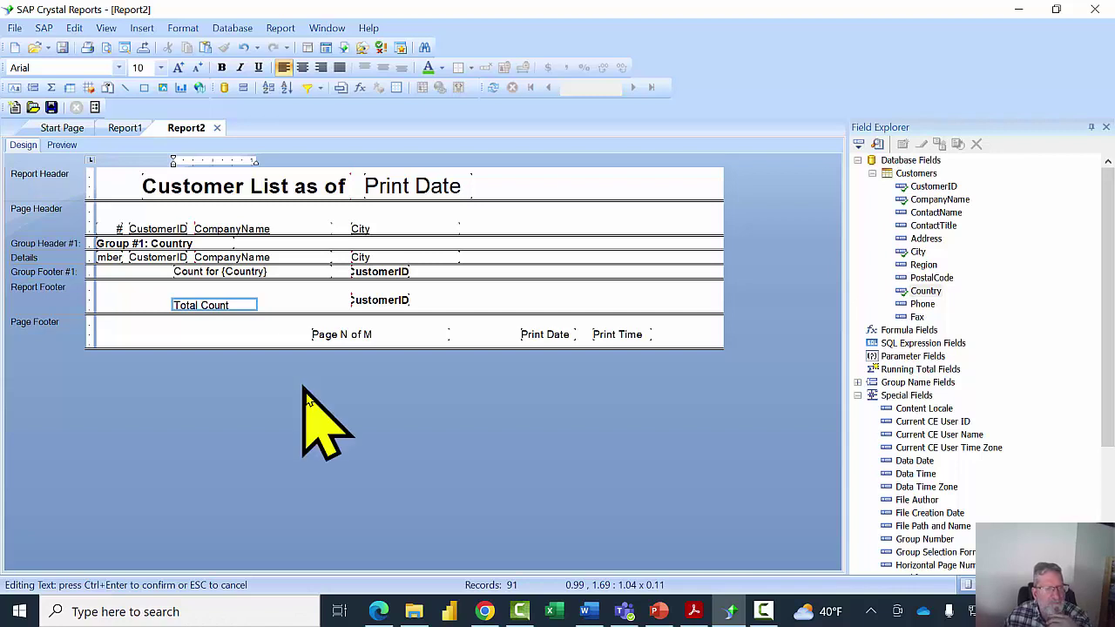
click(245, 294)
click(229, 306)
mouse_move(229, 307)
mouse_down()
mouse_move(222, 293)
mouse_move(214, 306)
mouse_move(224, 309)
mouse_move(218, 298)
mouse_up()
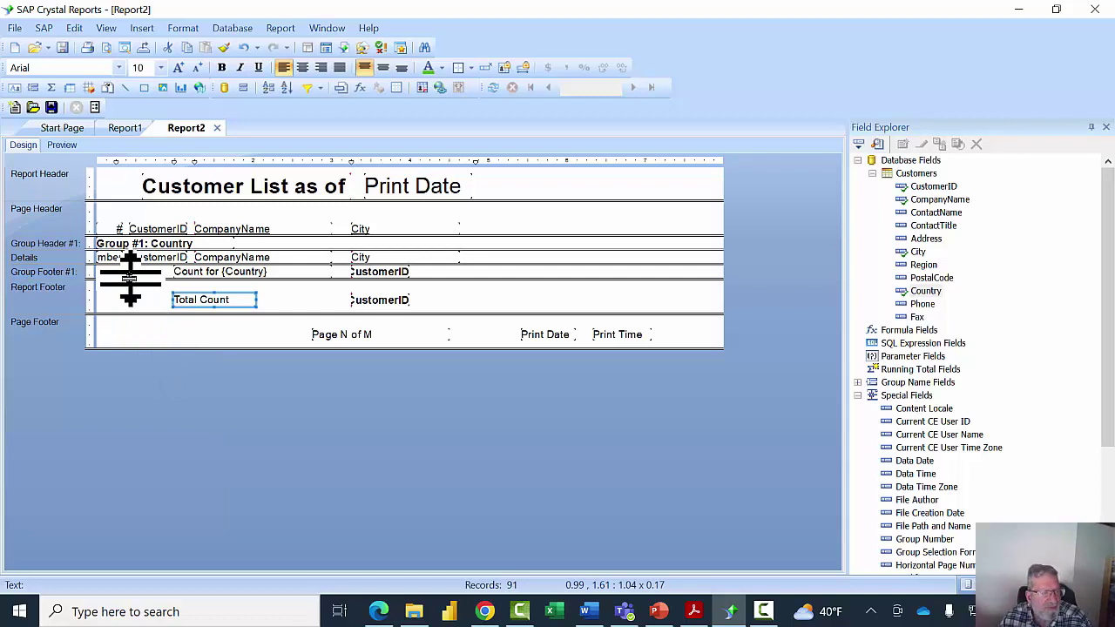
Increase the height of the Group Footer #1 section to leave blank space below the country count line.
drag(129, 277, 128, 293)
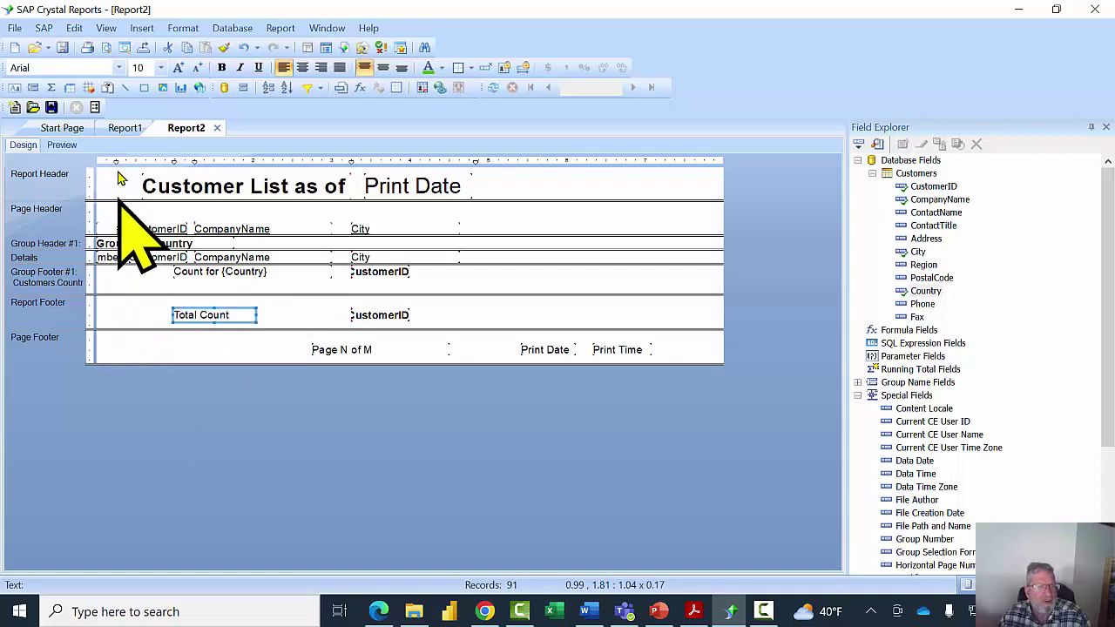
Draw a horizontal line across the full report width in Group Footer #1, below the country count.
click(142, 29)
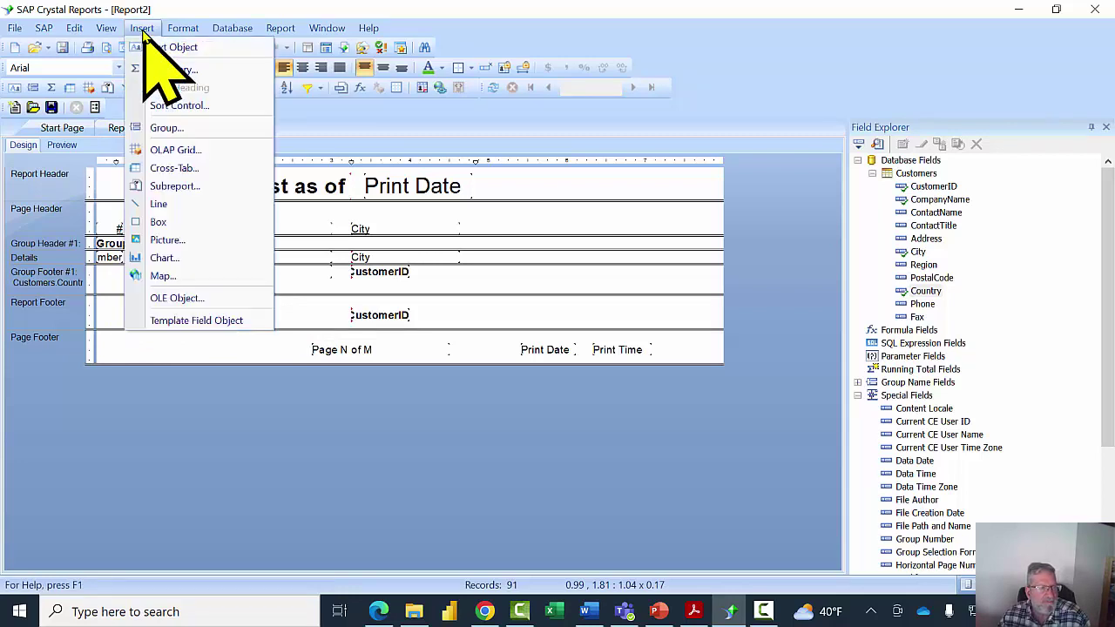
click(187, 209)
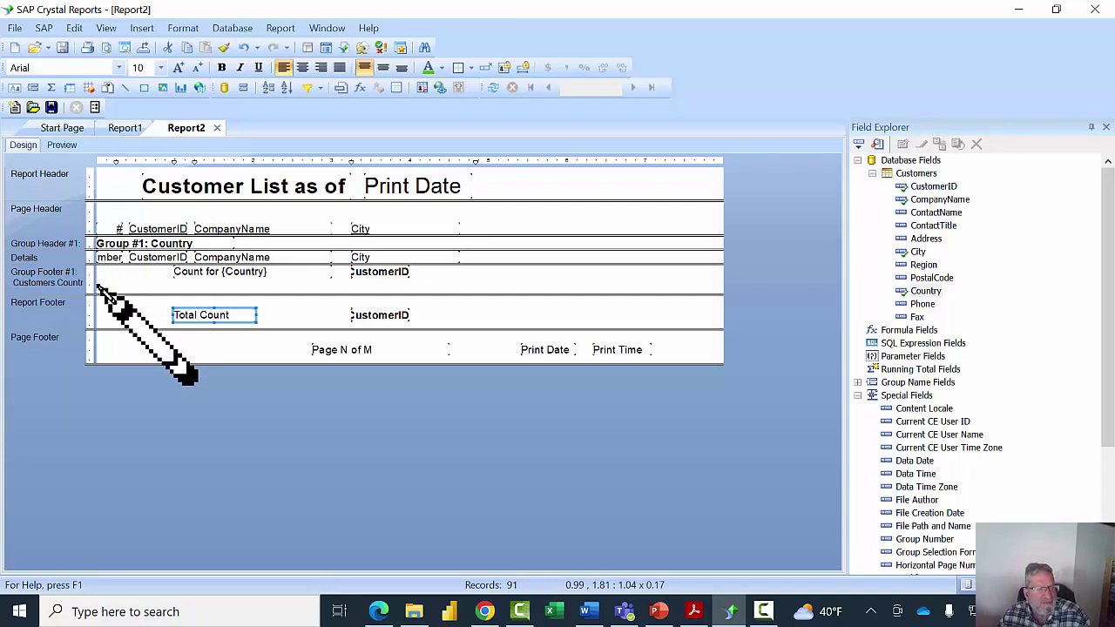
drag(98, 285, 724, 294)
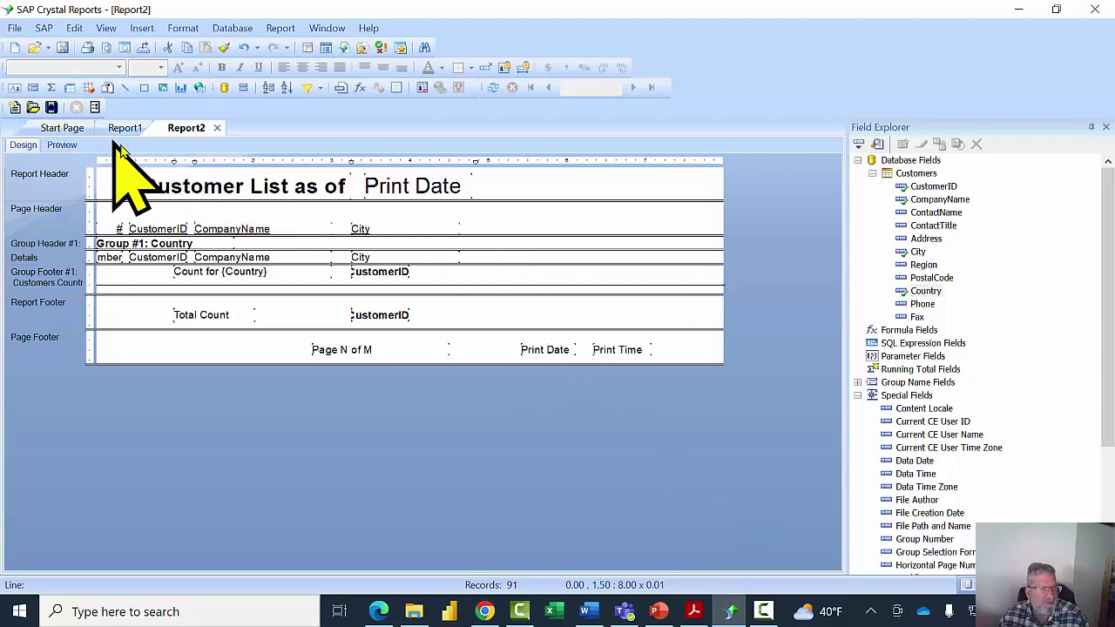
Preview the report and check the separator line and spacing under each country group on page 1.
click(62, 145)
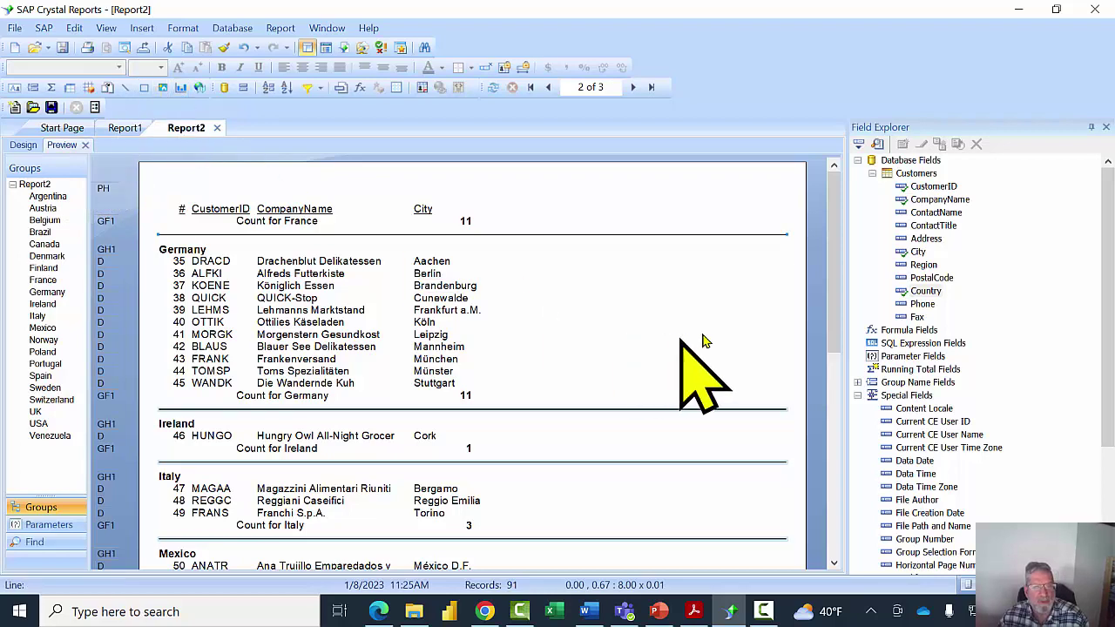
click(549, 87)
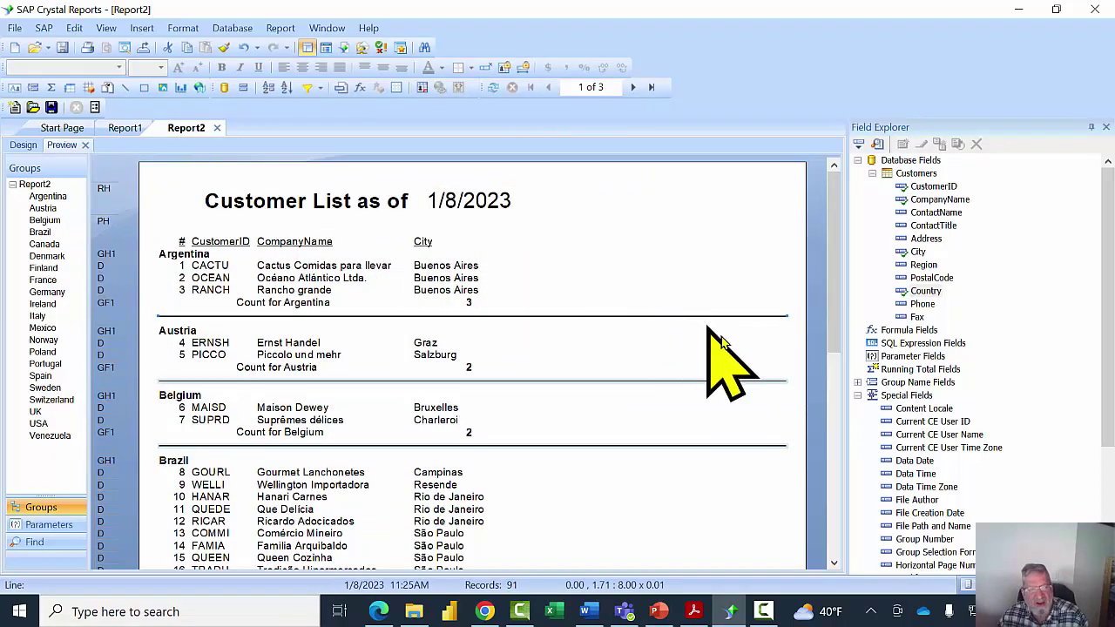
scroll(834, 252, down, 1)
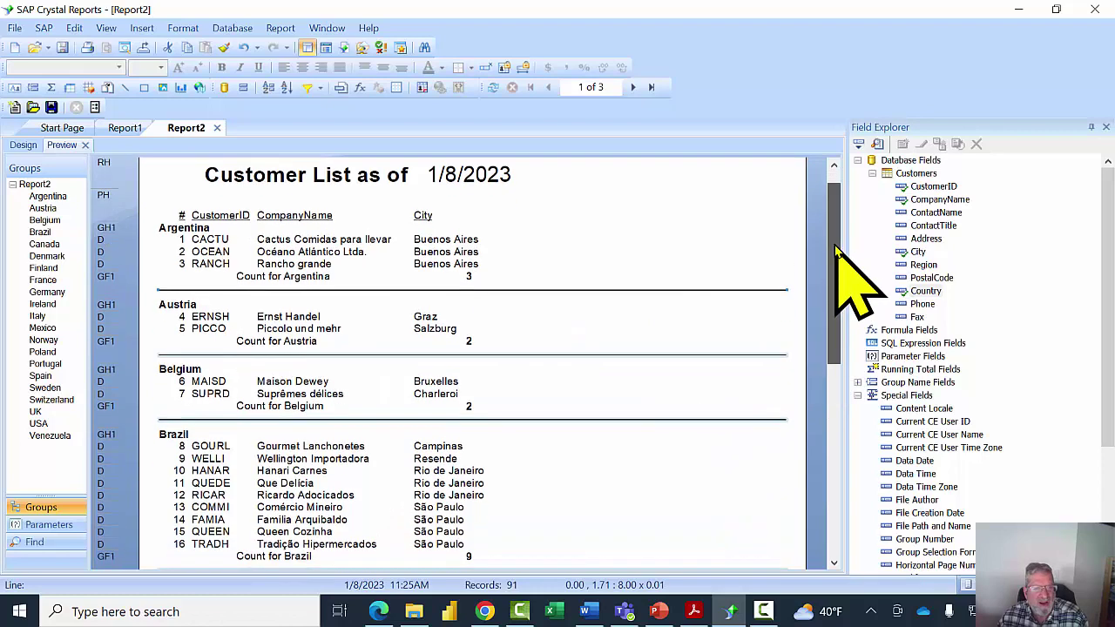
scroll(834, 252, down, 1)
scroll(834, 261, down, 4)
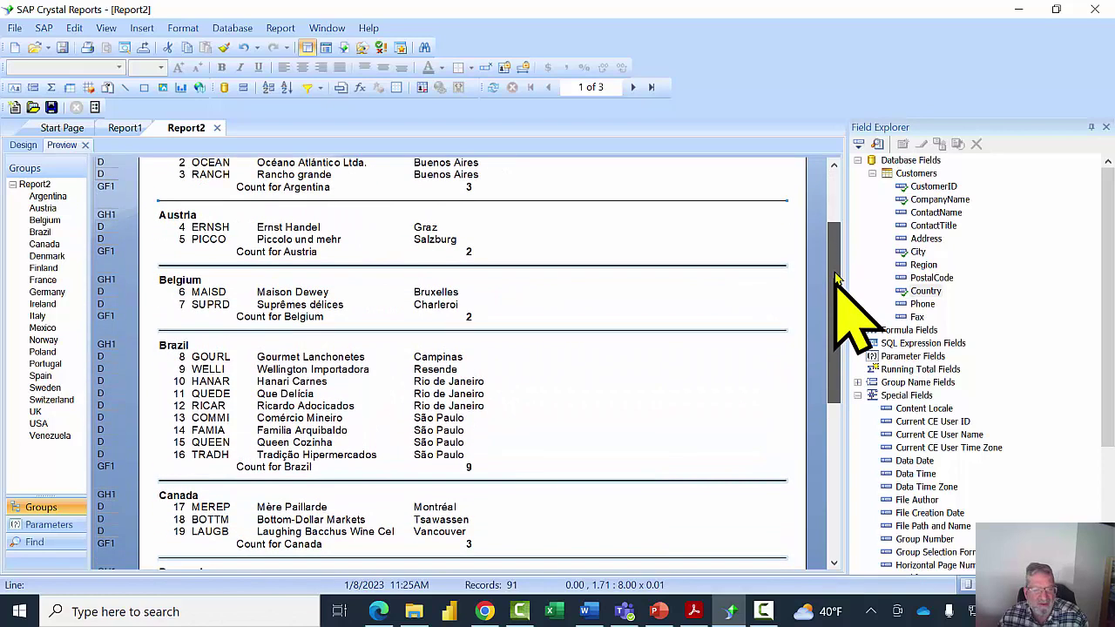
scroll(839, 252, up, 5)
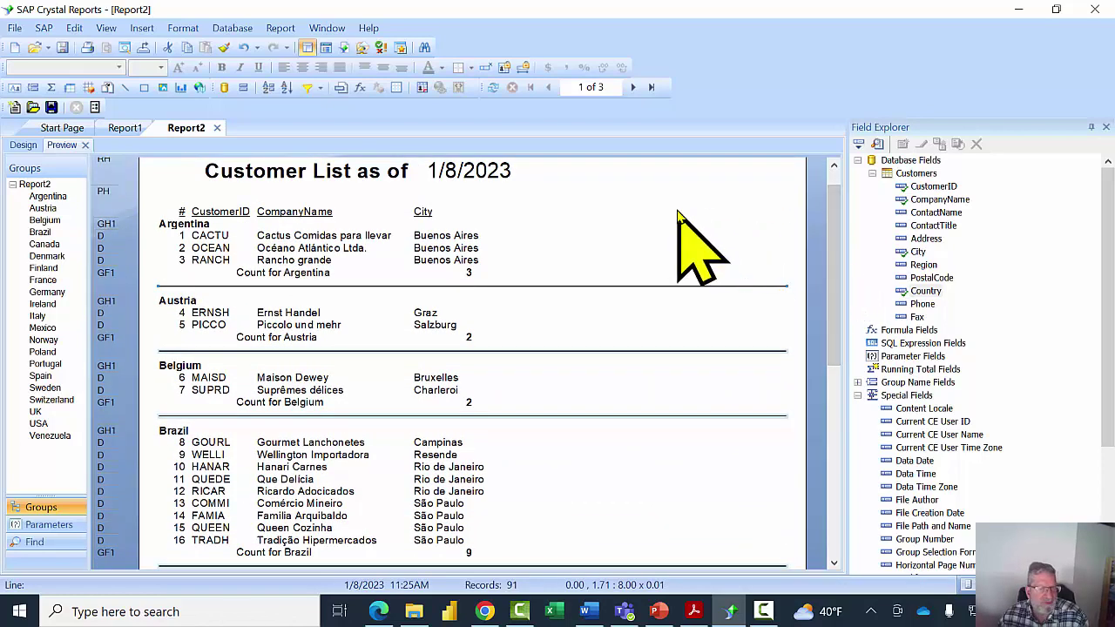
scroll(837, 279, down, 5)
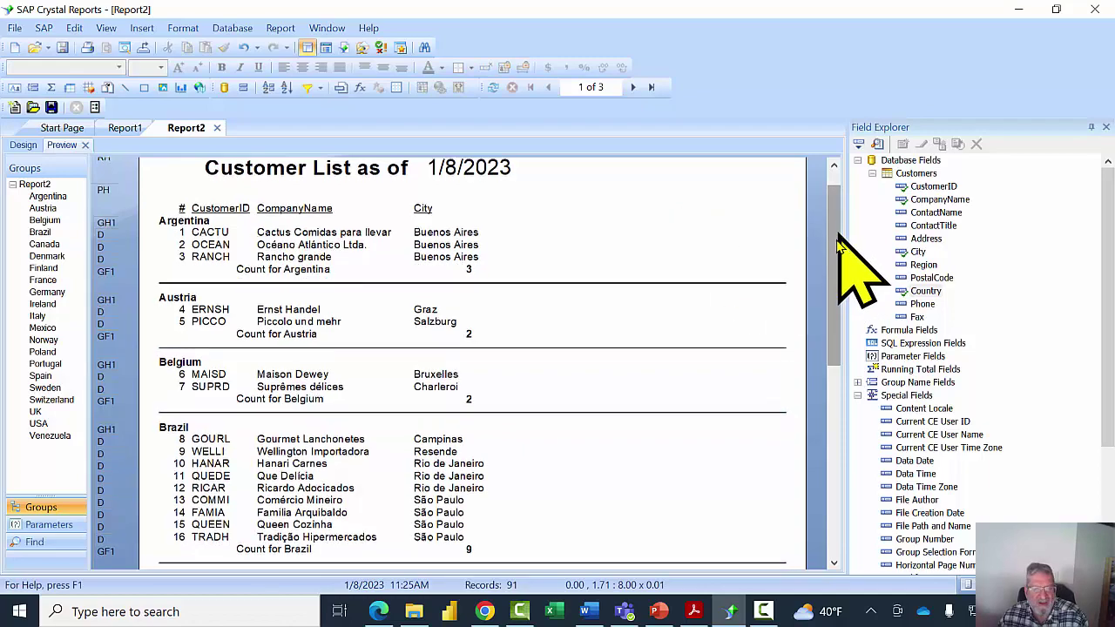
drag(838, 279, 808, 440)
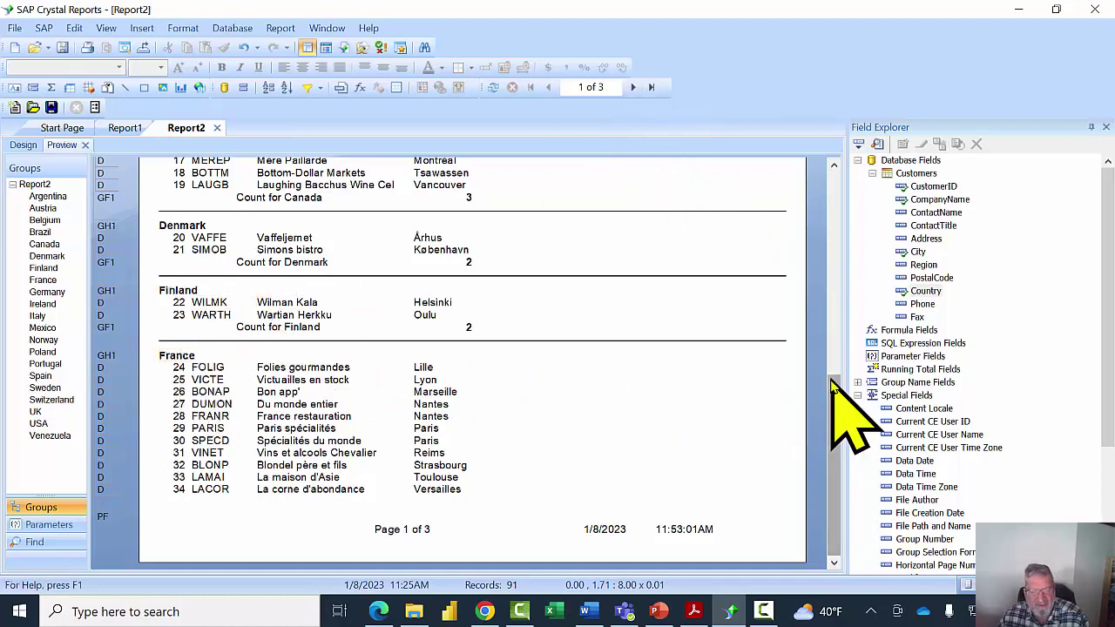
drag(830, 353, 825, 188)
Check the separator lines and country counts on pages 2 and 3, down to the total count in the Report Footer.
click(634, 88)
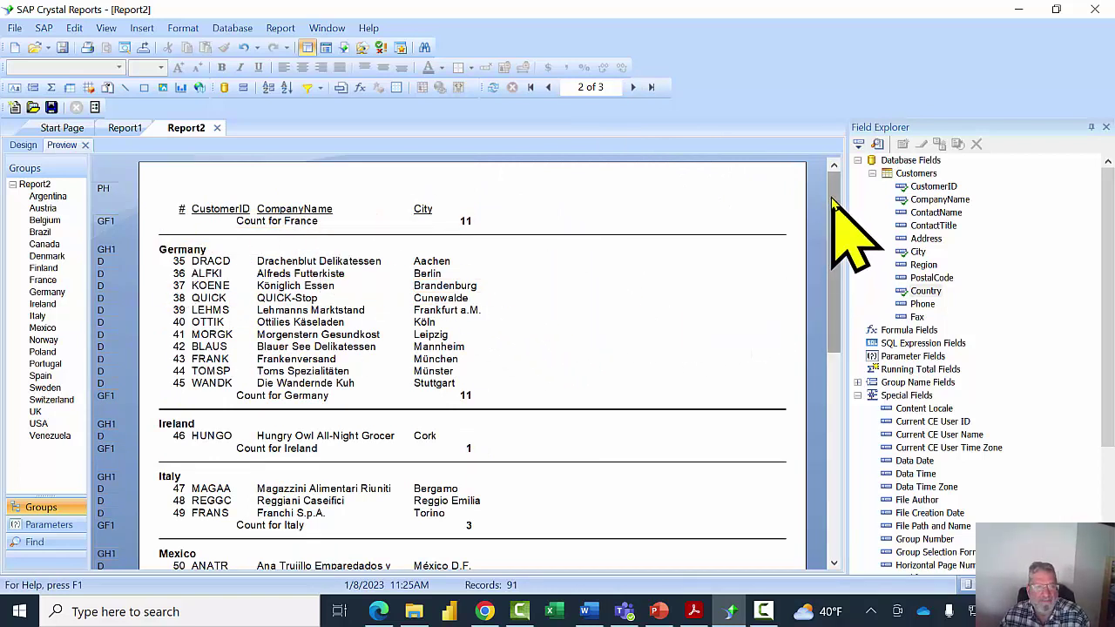
scroll(831, 209, down, 1)
drag(832, 209, 834, 405)
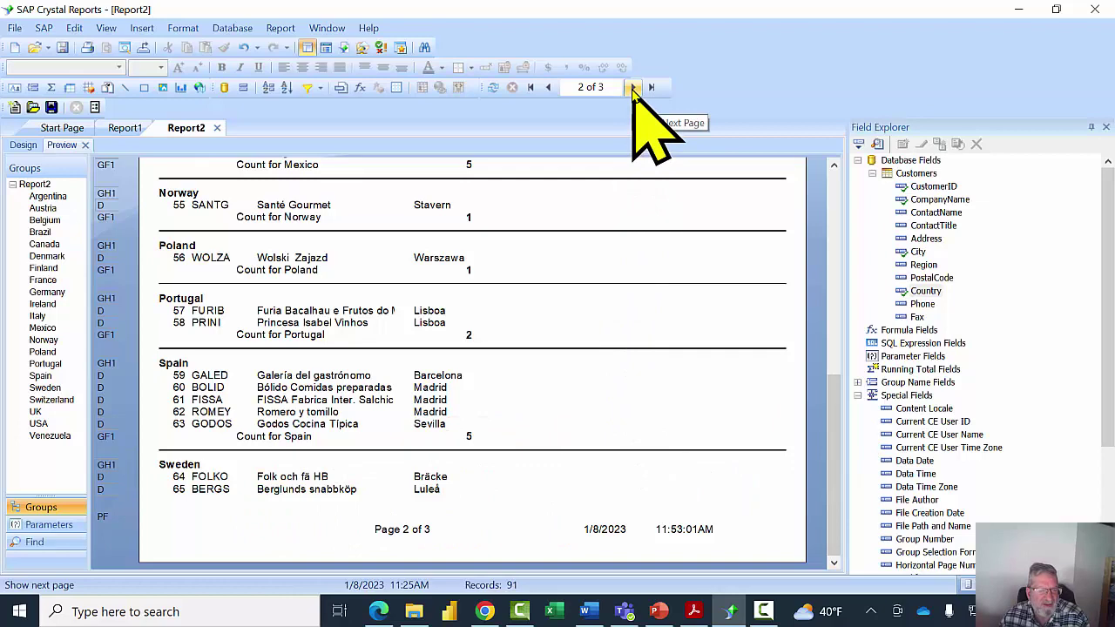
drag(834, 394, 824, 175)
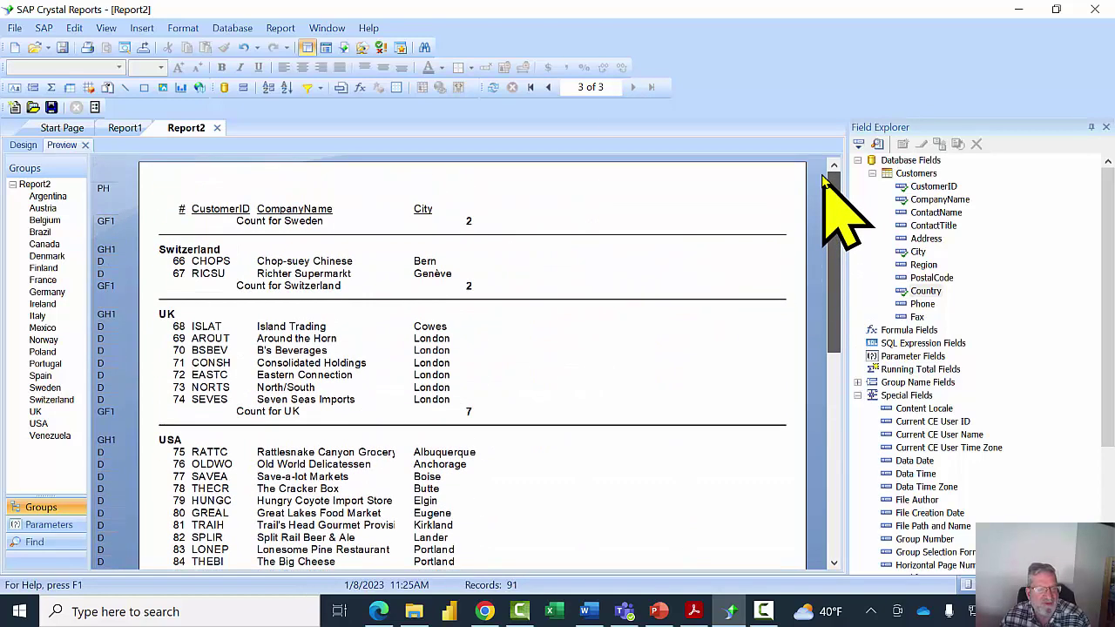
drag(823, 187, 823, 317)
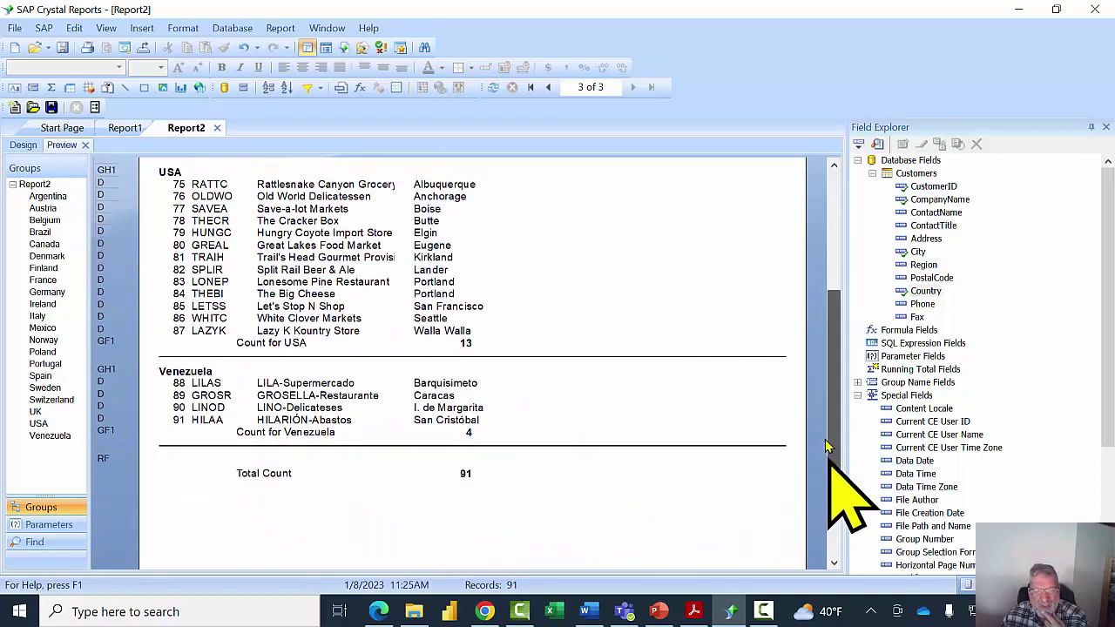
drag(833, 473, 775, 296)
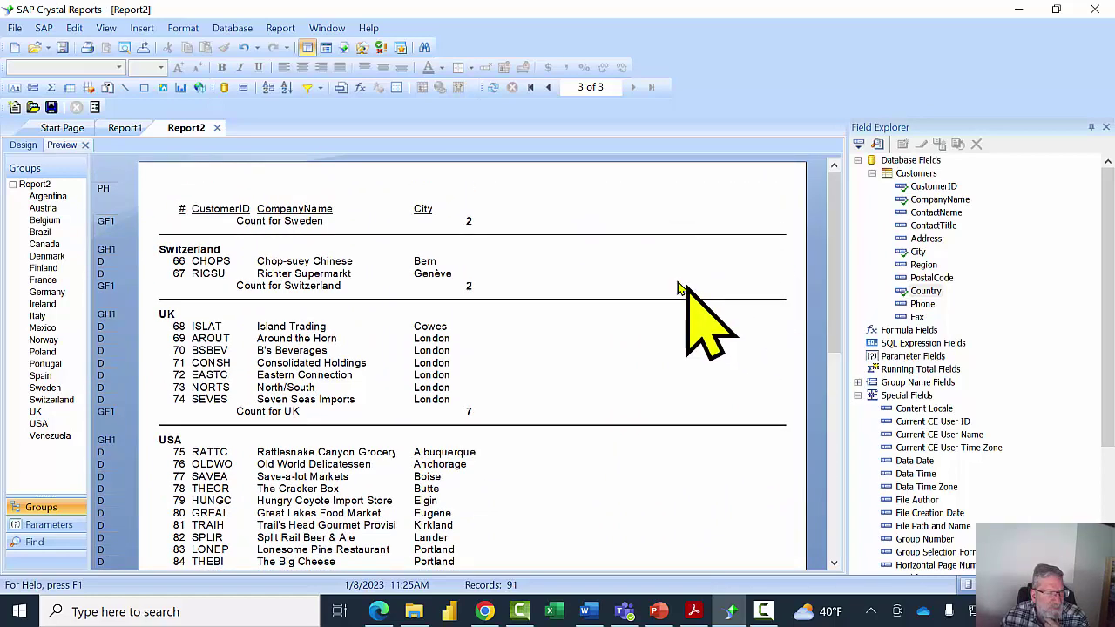
In the report design, move the Group Footer #1 line up close to the country count and reduce the section's height to fit.
click(24, 145)
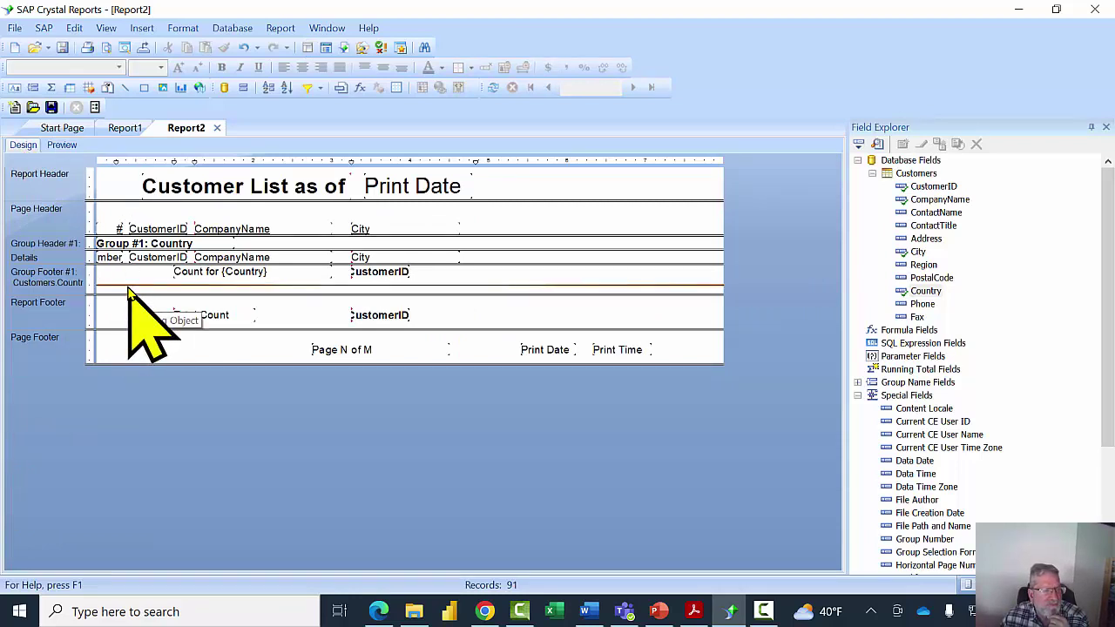
drag(129, 289, 129, 283)
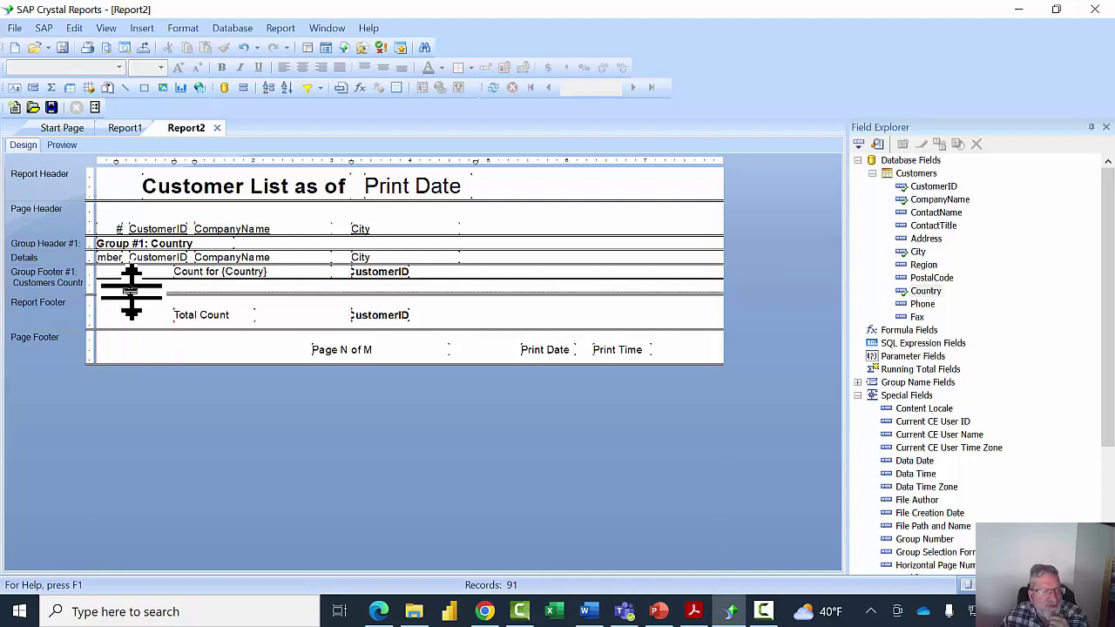
drag(130, 291, 133, 279)
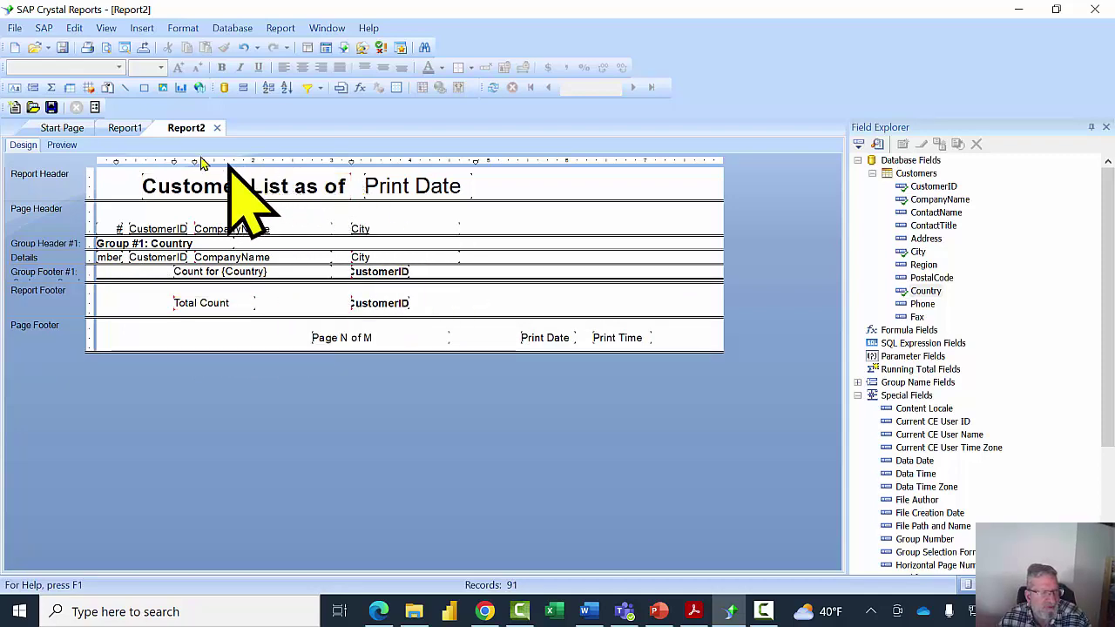
Preview the report again and check the tighter group spacing on pages 3, 2 and 1.
click(62, 145)
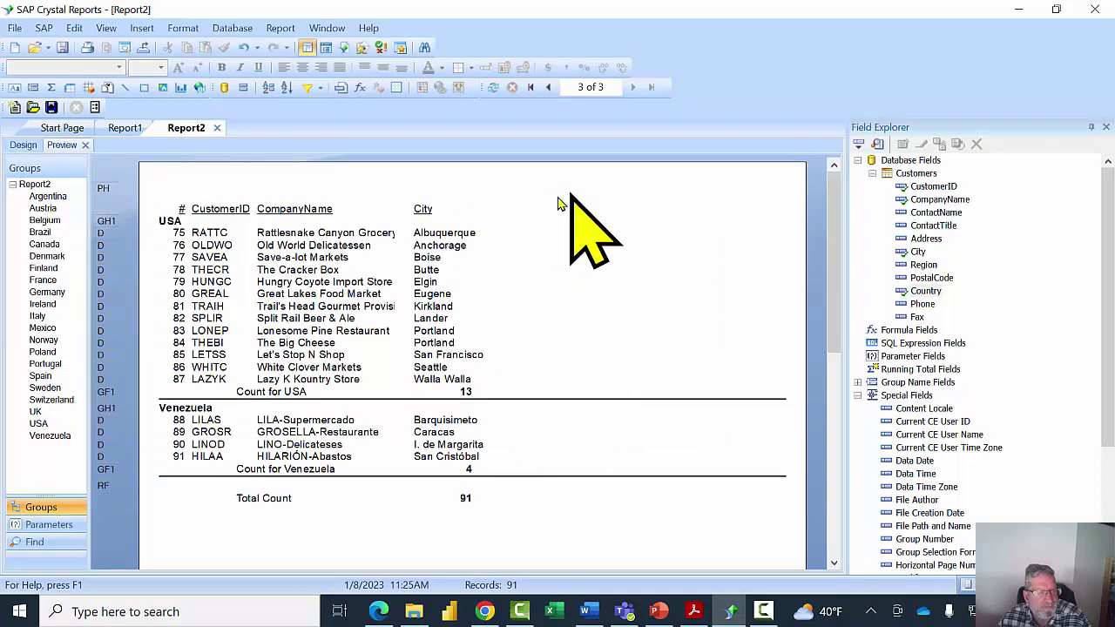
click(548, 87)
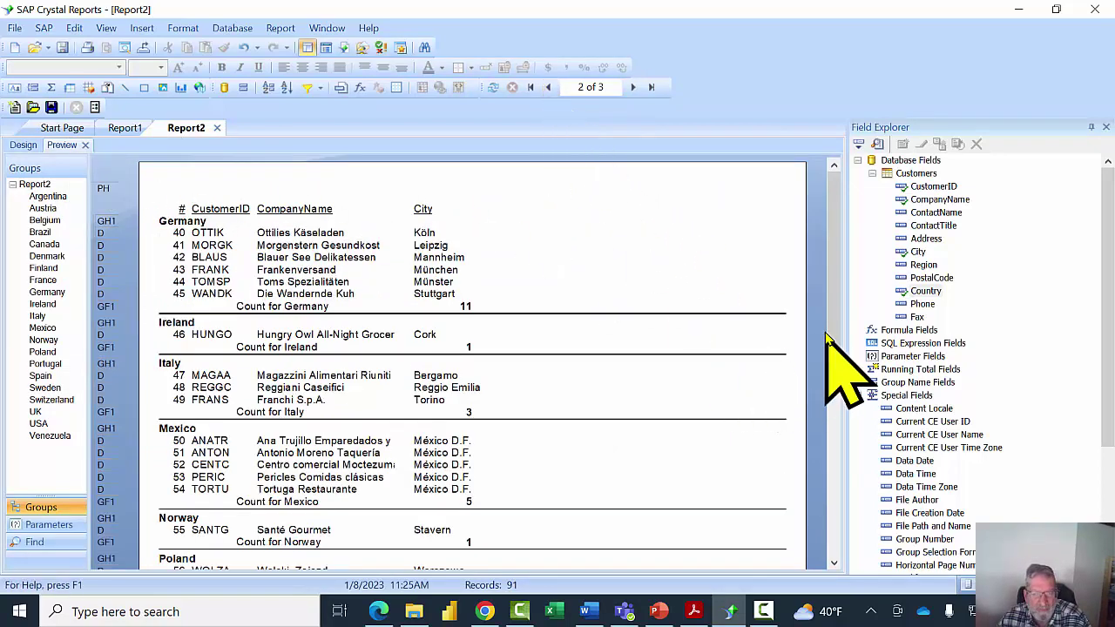
drag(829, 340, 810, 527)
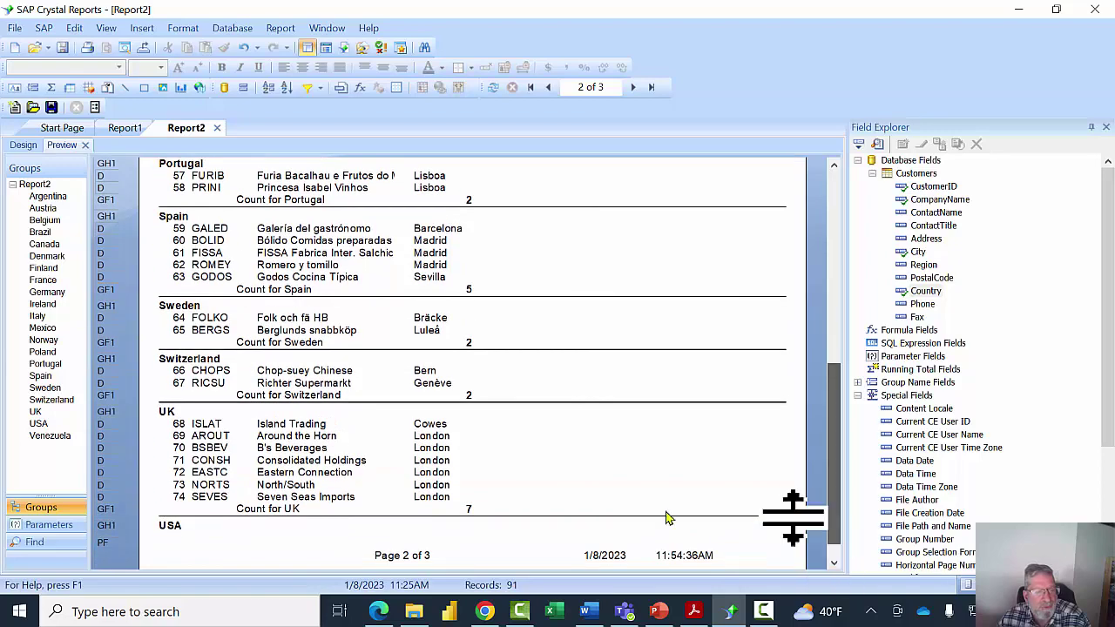
drag(836, 392, 846, 187)
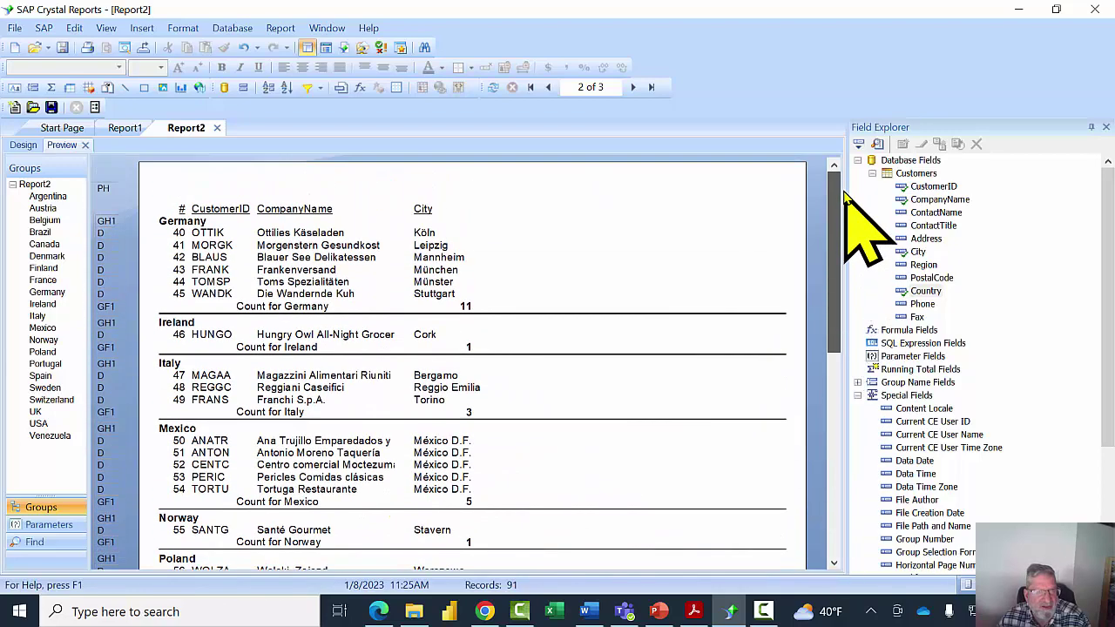
click(549, 87)
mouse_move(834, 294)
mouse_down()
mouse_move(841, 436)
mouse_move(843, 274)
mouse_move(831, 314)
mouse_up()
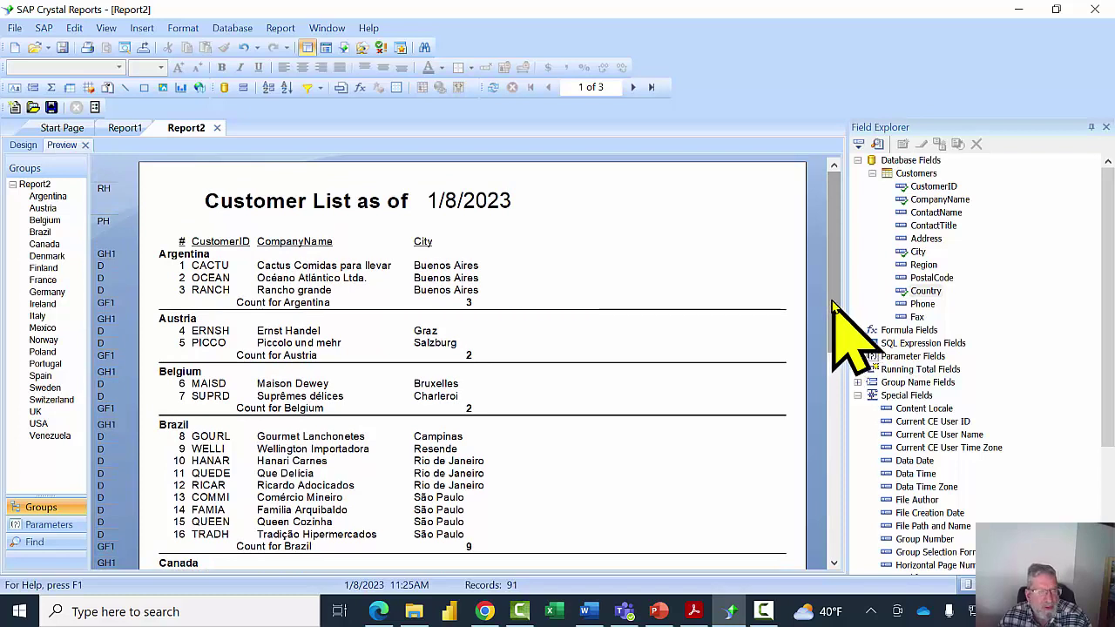
click(147, 30)
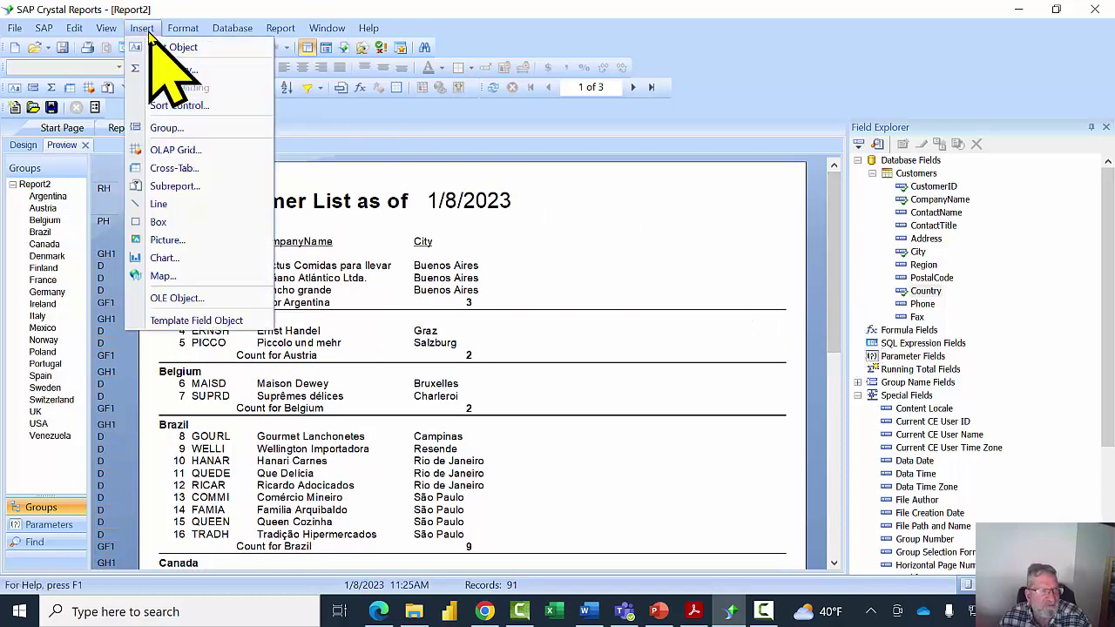
click(572, 271)
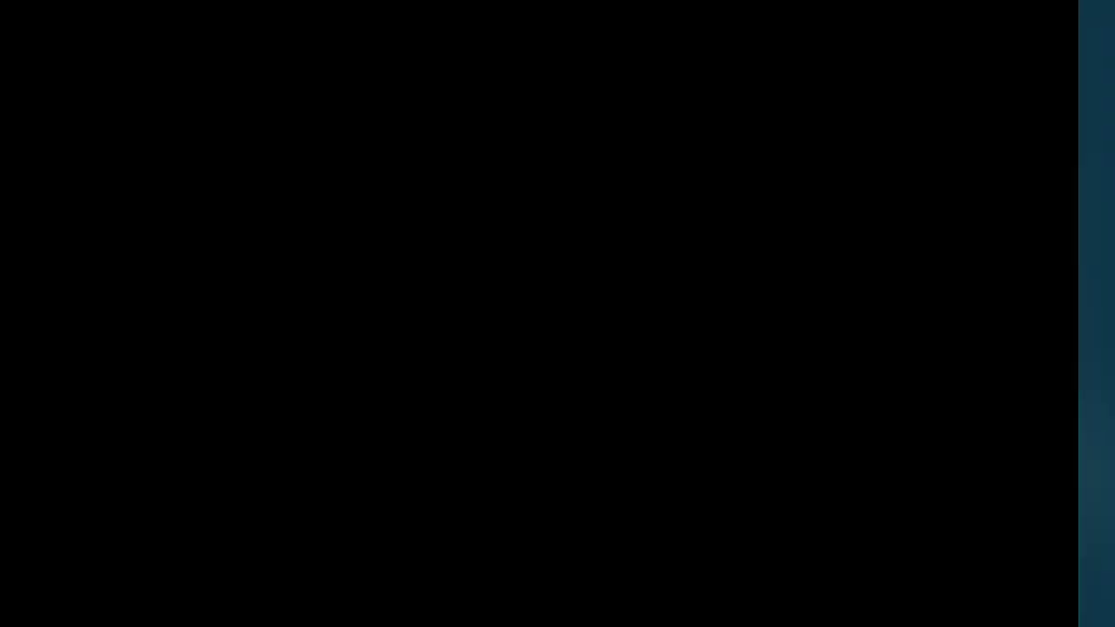